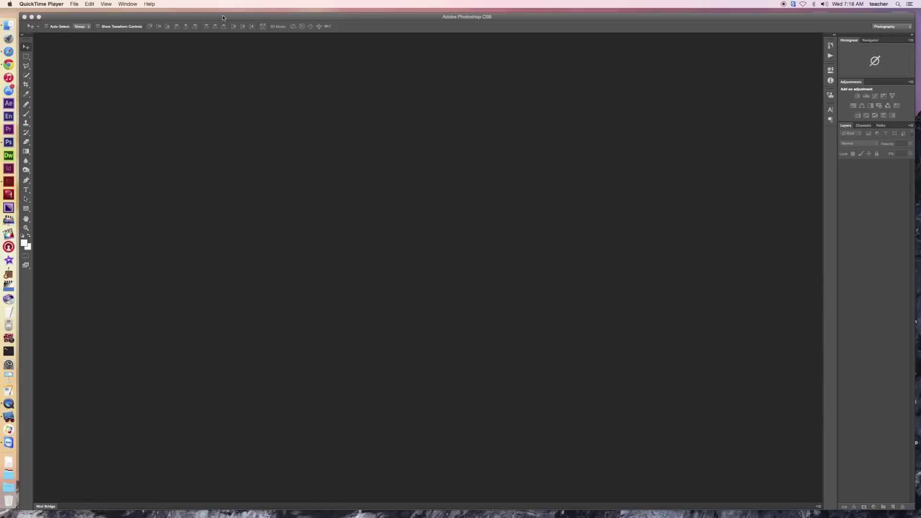
# - Make the empty Photoshop CS6 window the active application
pyautogui.click(223, 17)
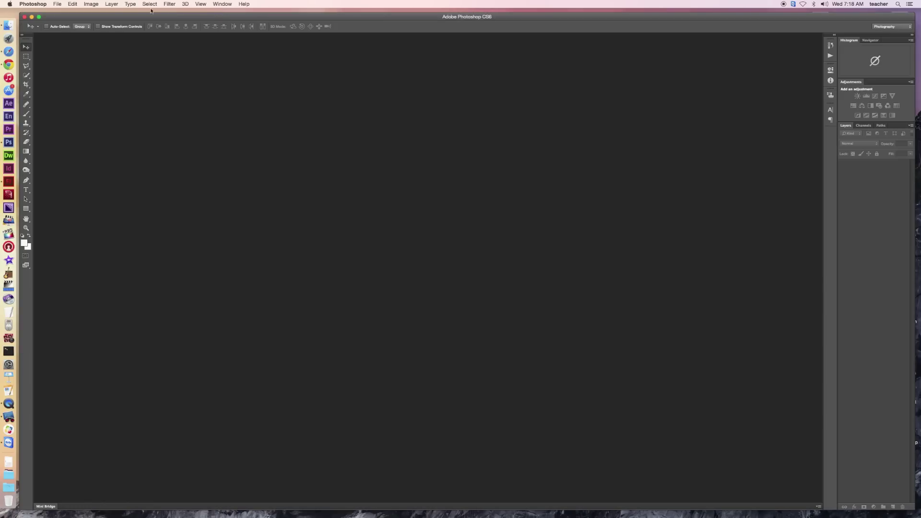
pyautogui.click(54, 5)
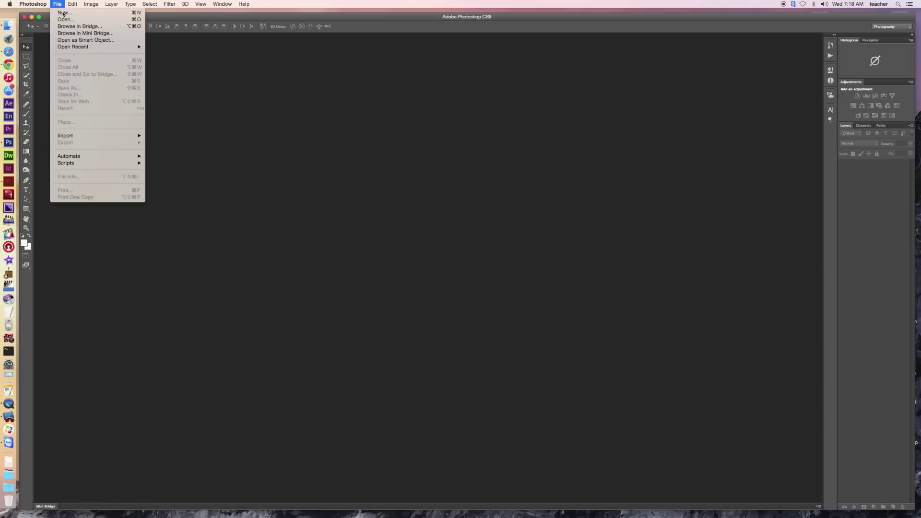
# - Start a new document sized 1920 × 1080 pixels at 300 pixels/inch
pyautogui.click(137, 65)
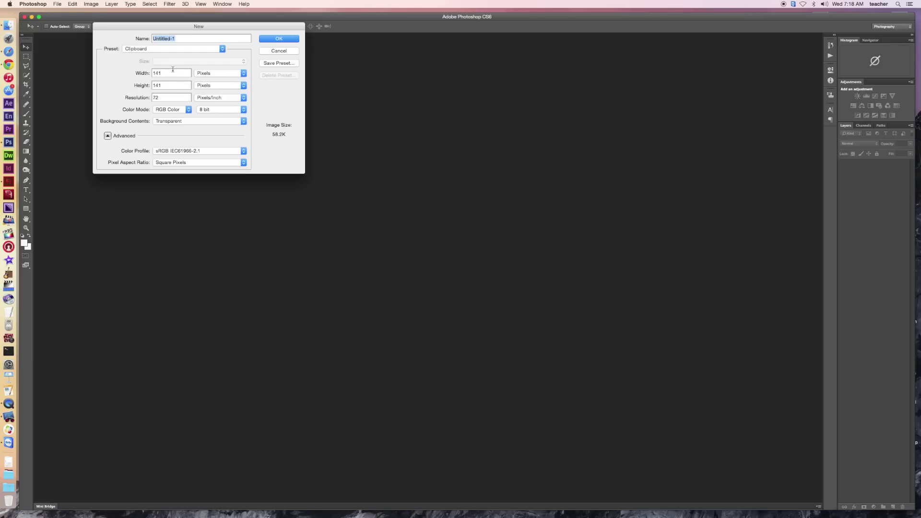
pyautogui.moveTo(163, 72); pyautogui.dragTo(126, 75)
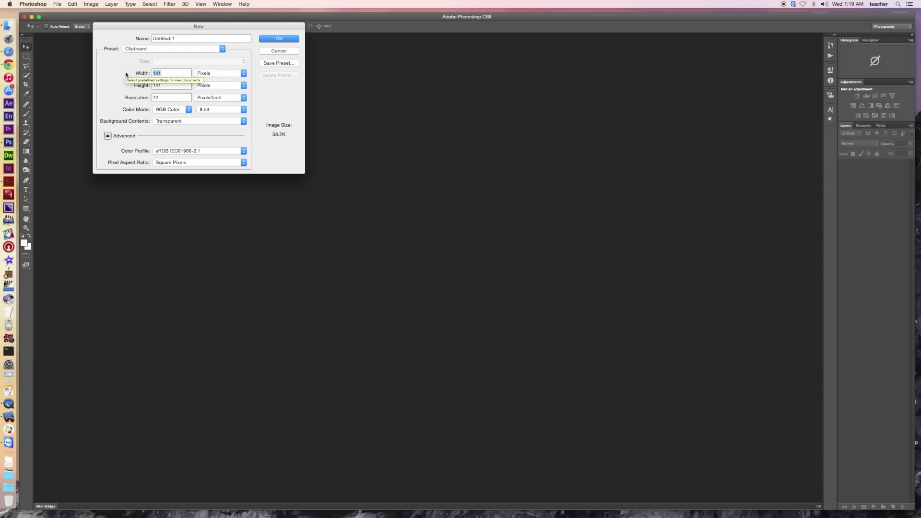
pyautogui.write('1920')
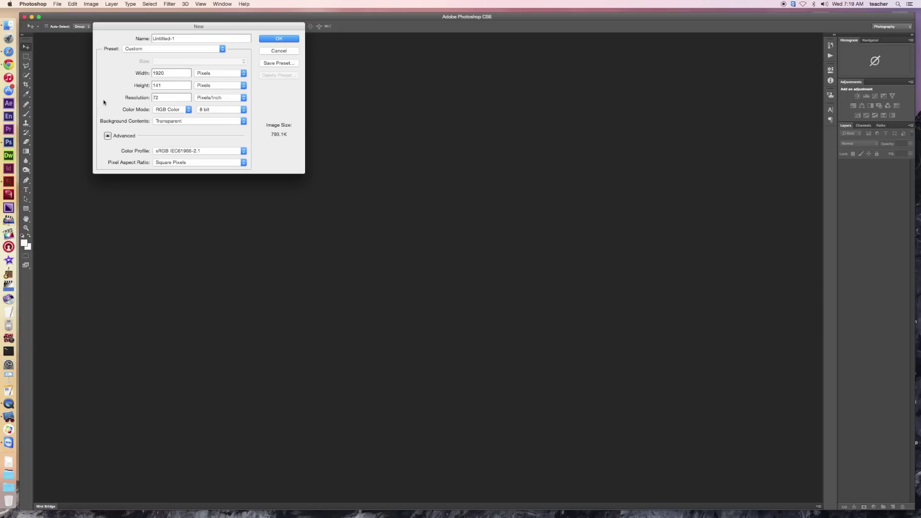
pyautogui.moveTo(165, 85); pyautogui.dragTo(110, 92)
pyautogui.write('1080')
pyautogui.press('Tab')
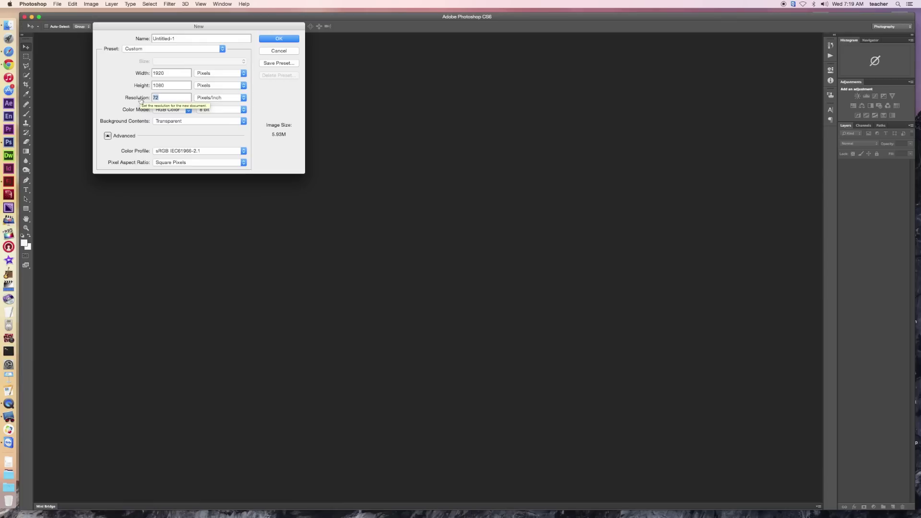
pyautogui.write('300')
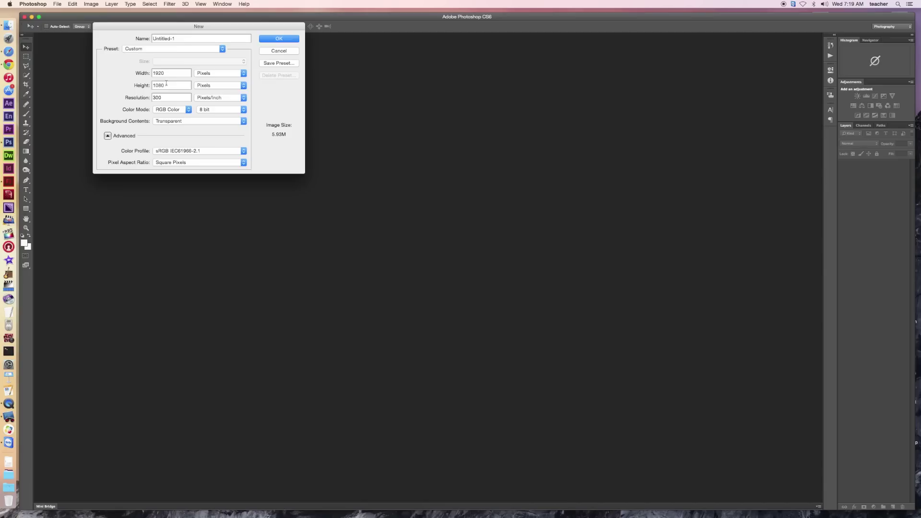
pyautogui.click(222, 49)
pyautogui.moveTo(170, 6)
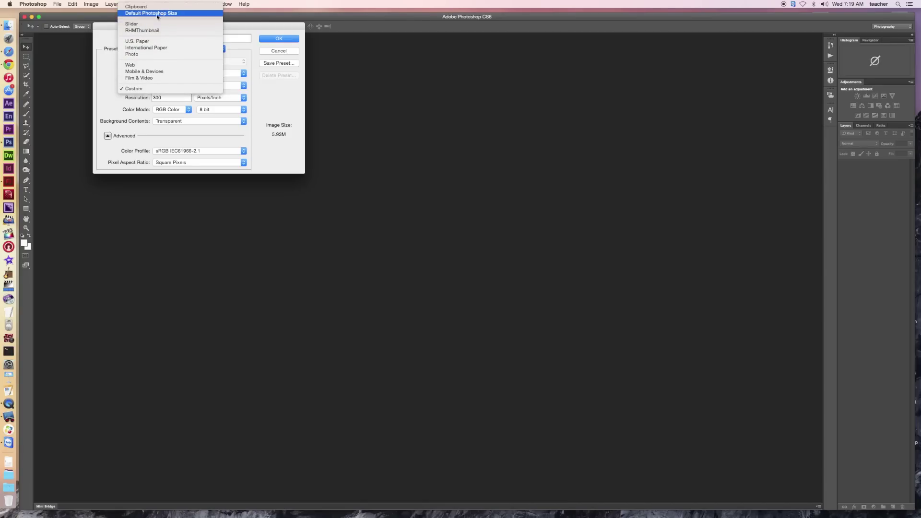
# - Create the document with the Film & Video preset, HDTV 1080p/29.97 size, 150 ppi
pyautogui.click(149, 78)
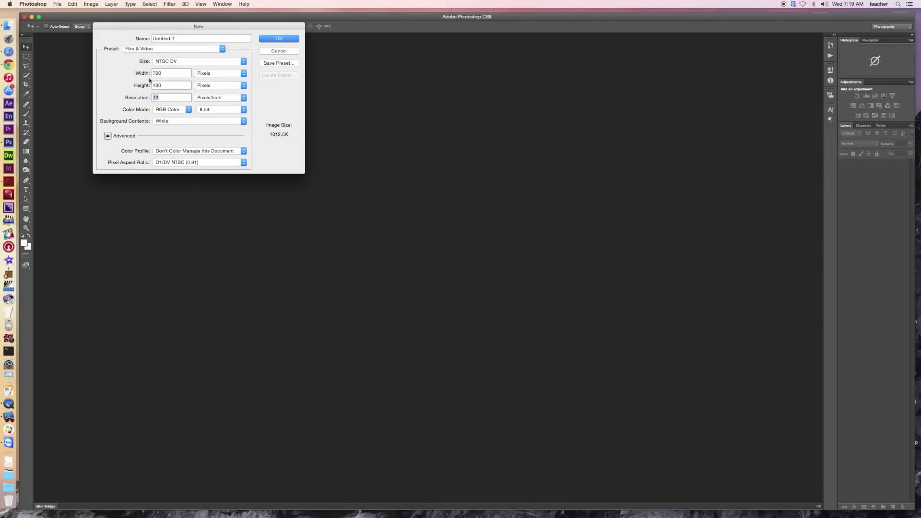
pyautogui.click(241, 62)
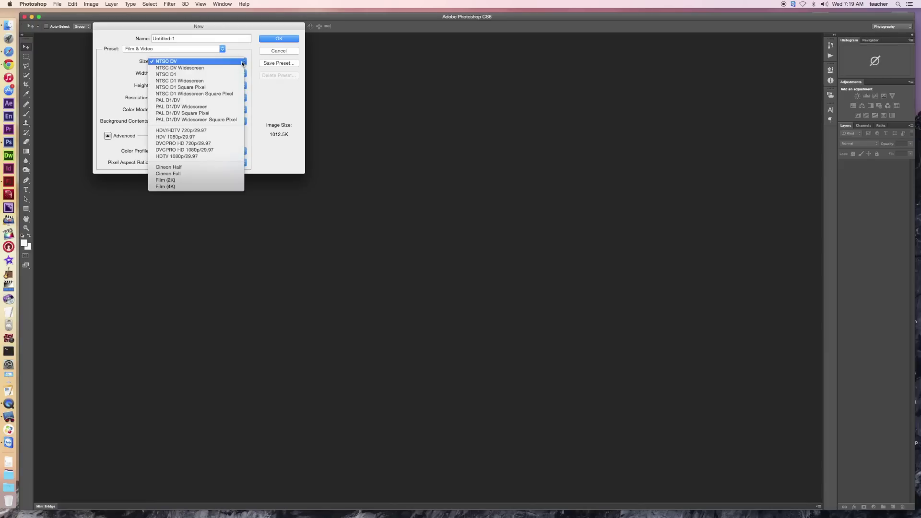
pyautogui.click(186, 157)
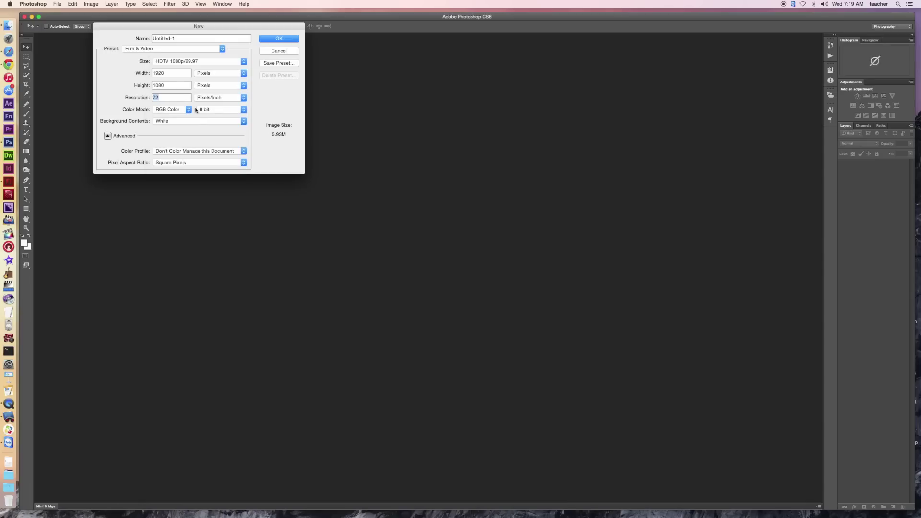
pyautogui.click(138, 94)
pyautogui.write('150')
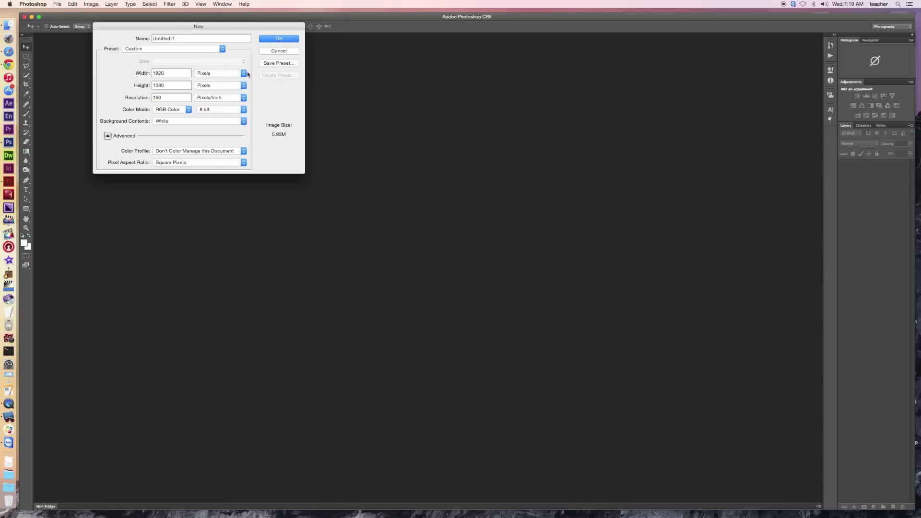
pyautogui.click(294, 38)
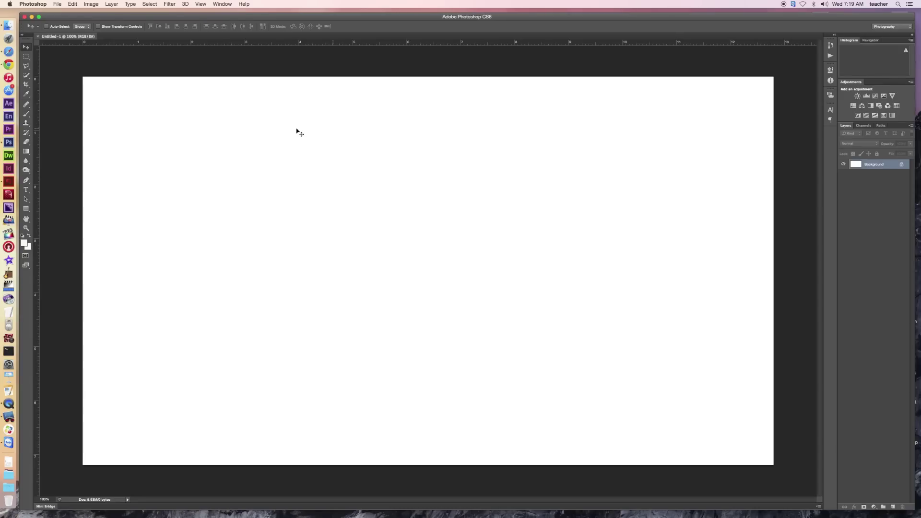
# - Type 'Red Hawk' in Trajan Pro at the canvas's upper left
pyautogui.click(27, 190)
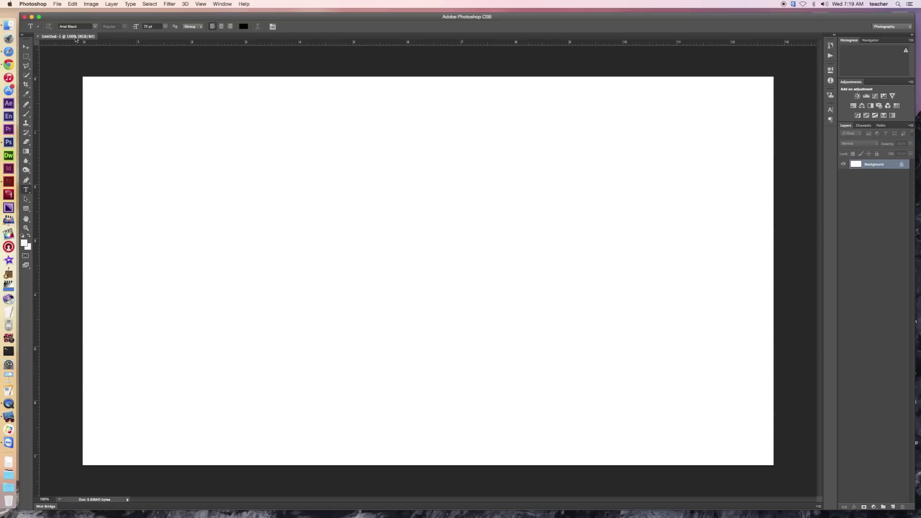
pyautogui.click(96, 26)
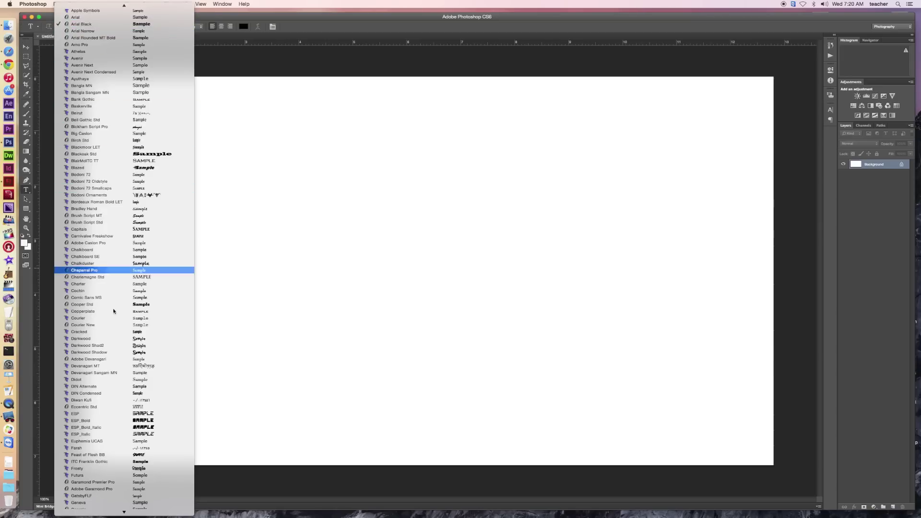
pyautogui.scroll(-15, 116, 401)
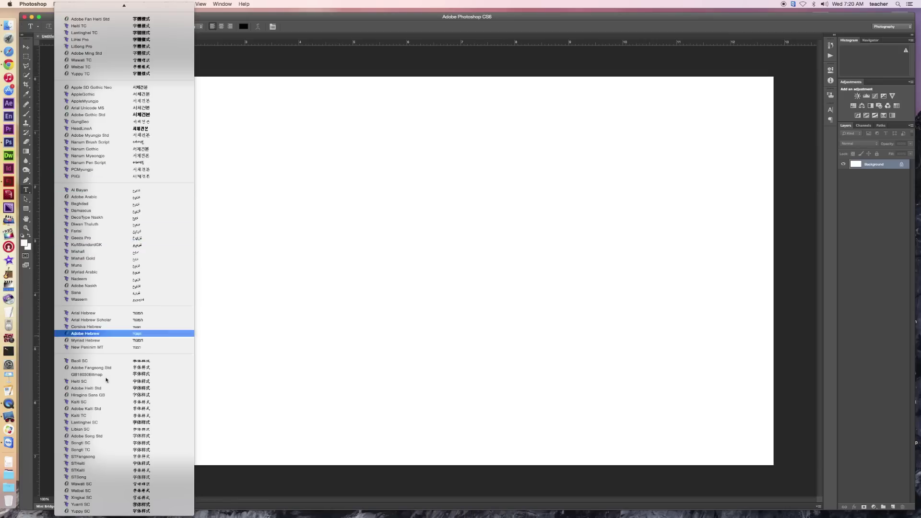
pyautogui.moveTo(106, 2)
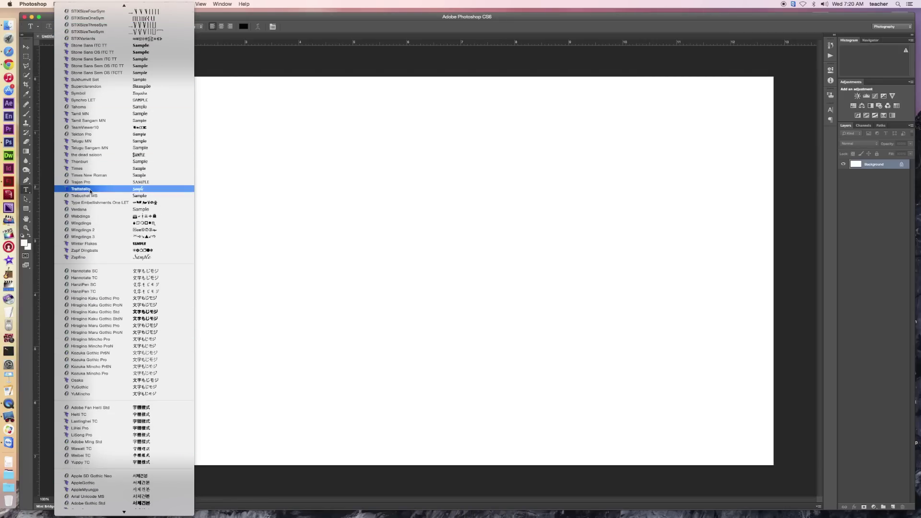
pyautogui.click(87, 183)
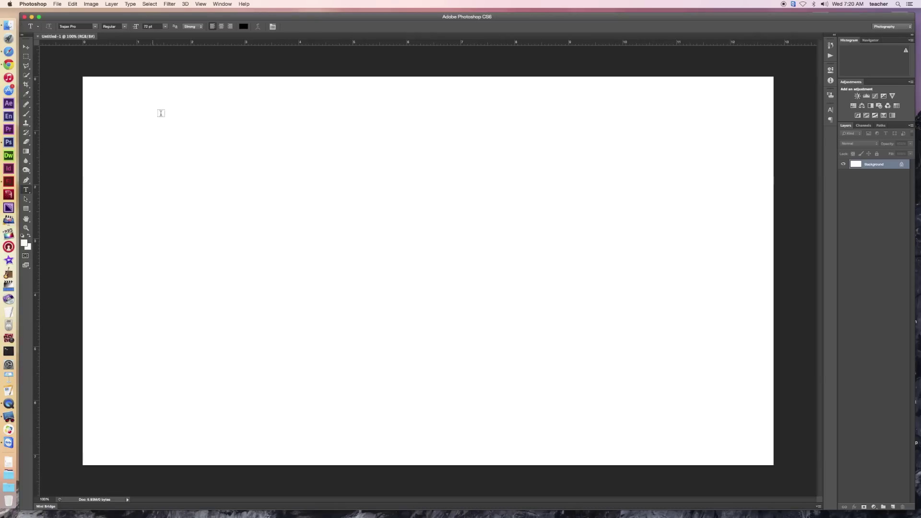
pyautogui.click(214, 176)
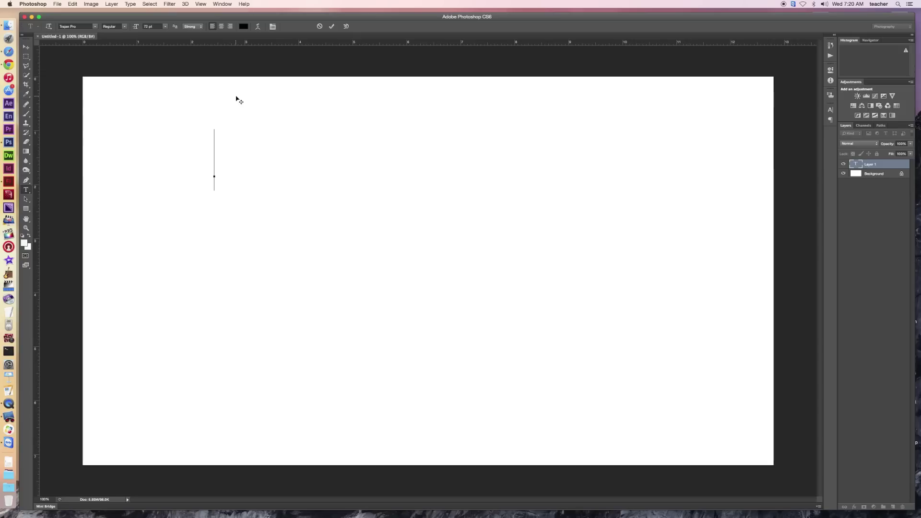
pyautogui.write('Red')
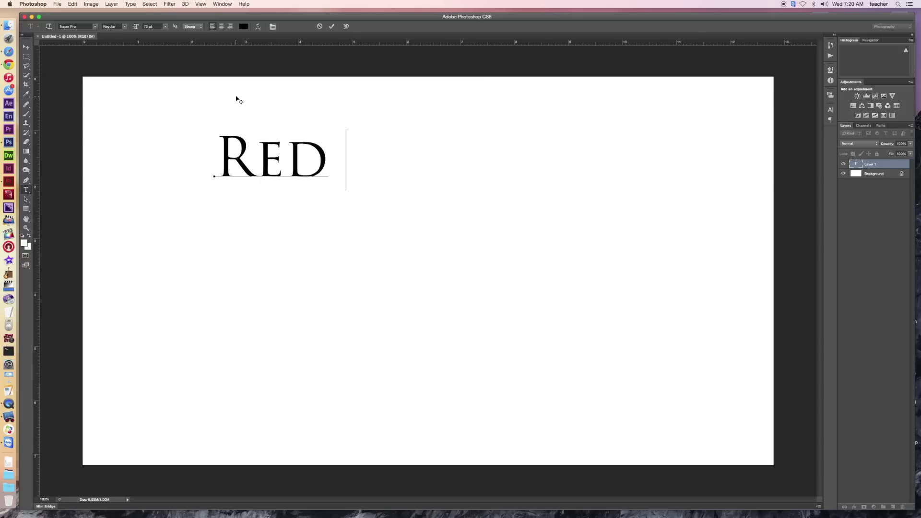
pyautogui.write(' Hawk')
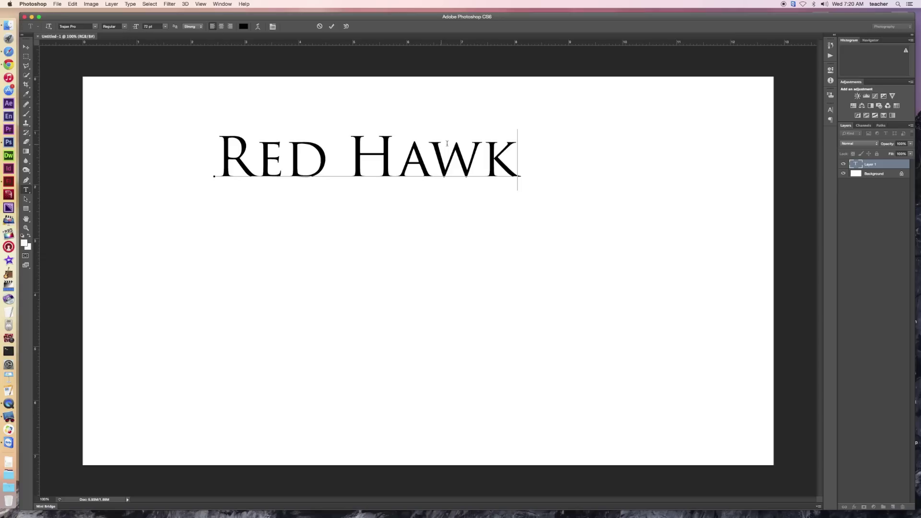
pyautogui.click(831, 111)
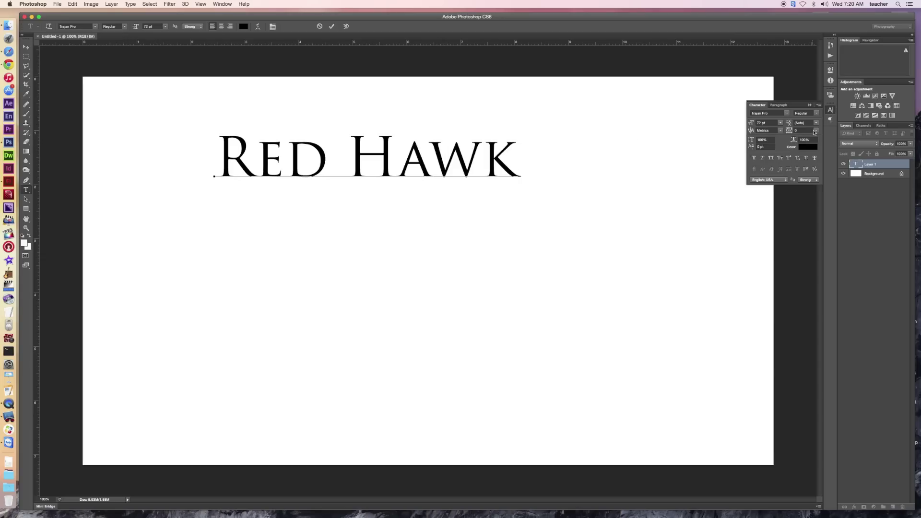
# - Set the Red Hawk tracking to 75 and move the title right and down
pyautogui.click(816, 131)
pyautogui.click(343, 162)
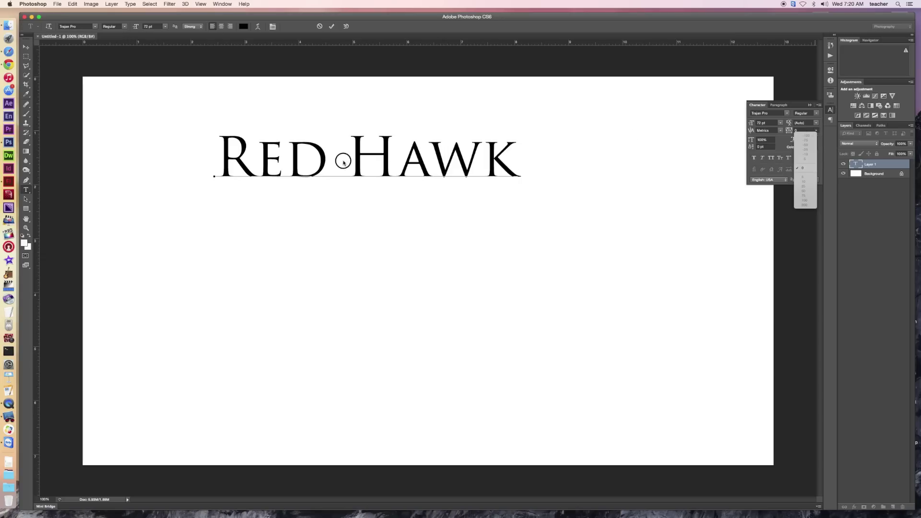
pyautogui.tripleClick(392, 161)
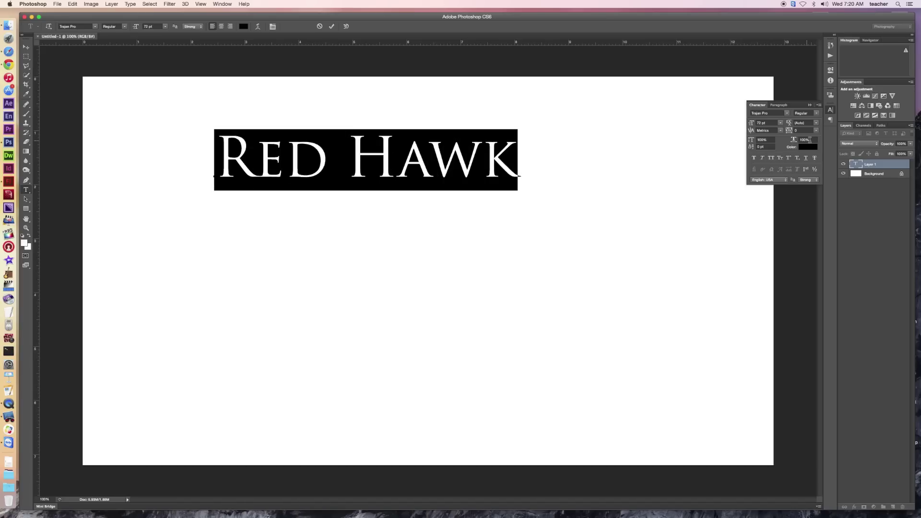
pyautogui.click(815, 132)
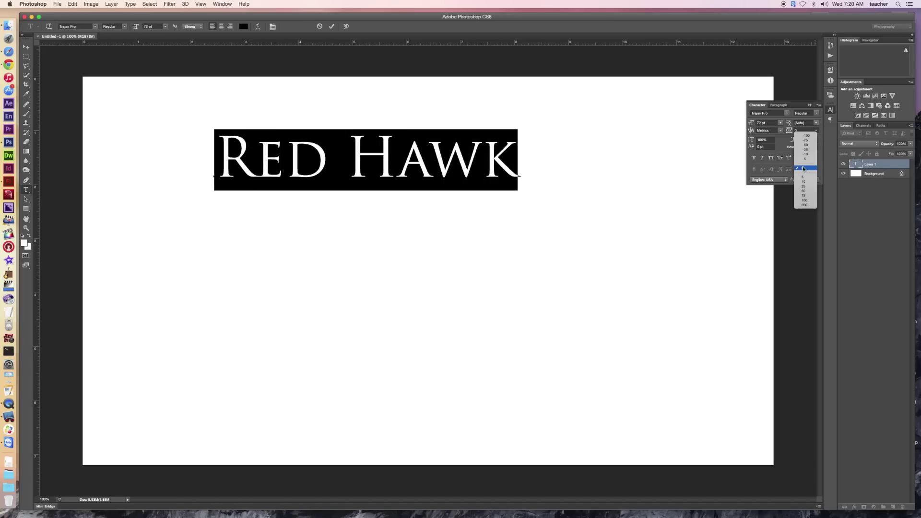
pyautogui.click(805, 191)
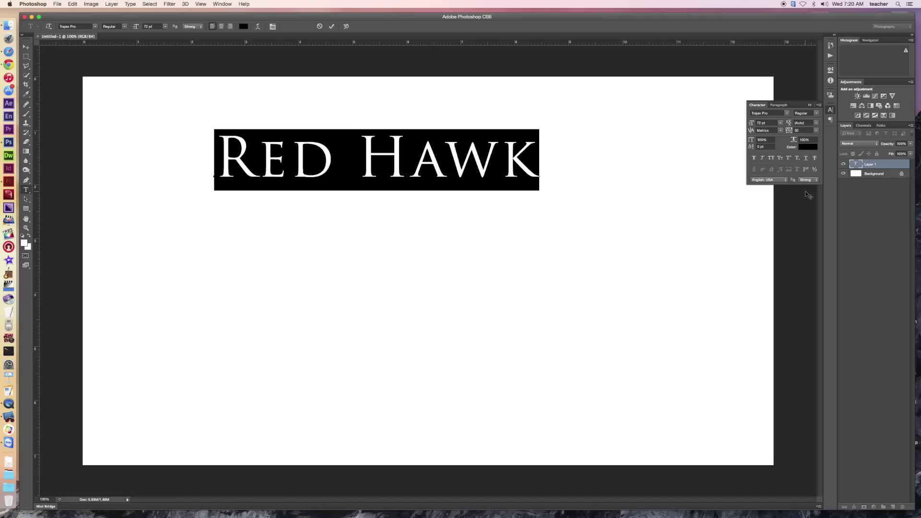
pyautogui.click(816, 131)
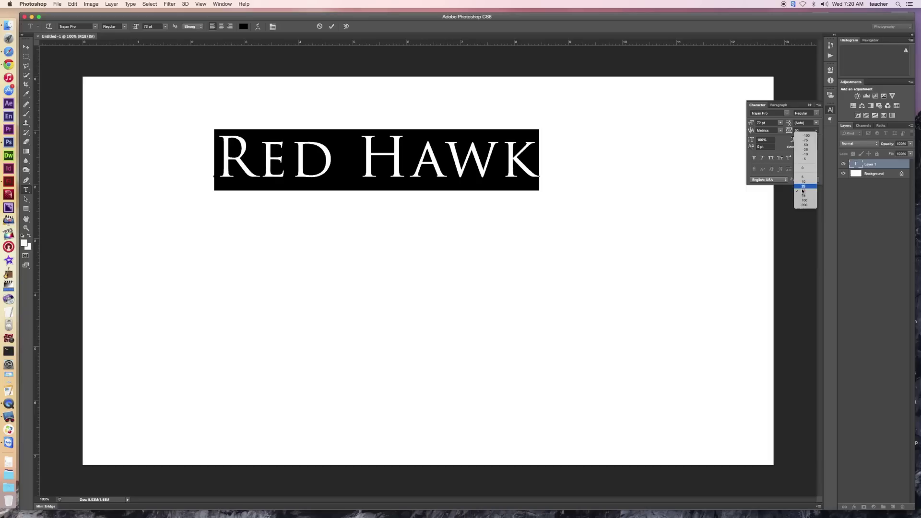
pyautogui.click(806, 197)
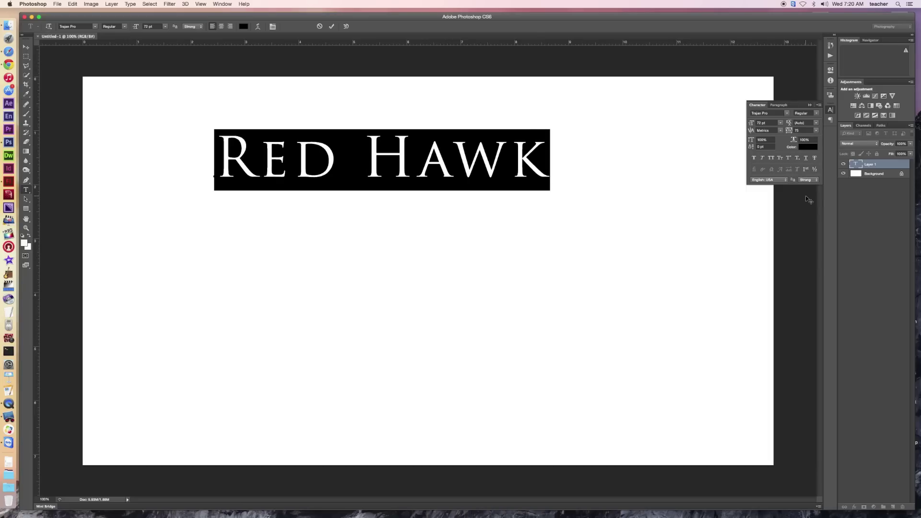
pyautogui.click(26, 47)
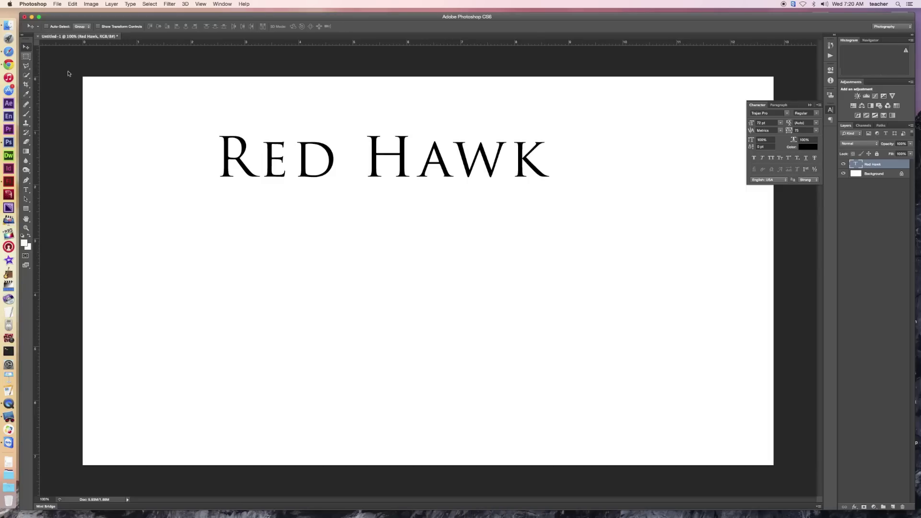
pyautogui.moveTo(285, 160); pyautogui.dragTo(329, 183)
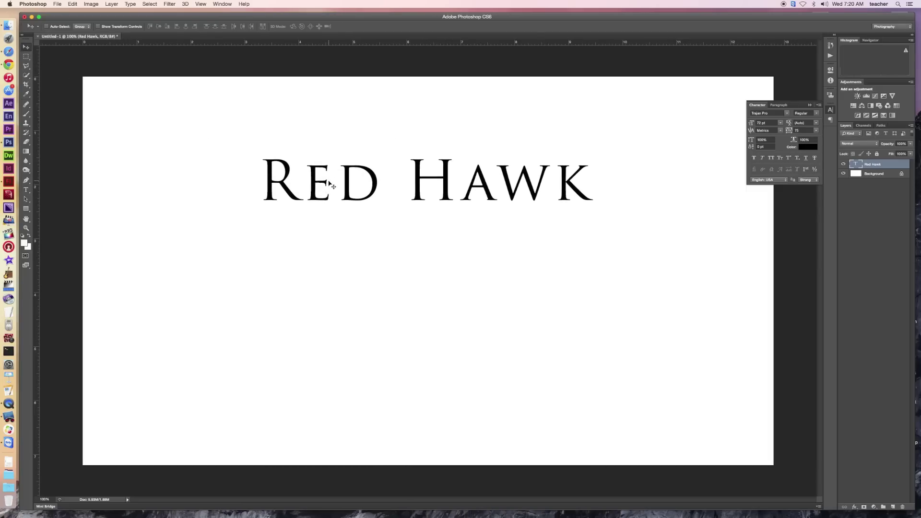
# - Draw a thin black-filled rectangle bar beneath the Red Hawk title
pyautogui.click(26, 209)
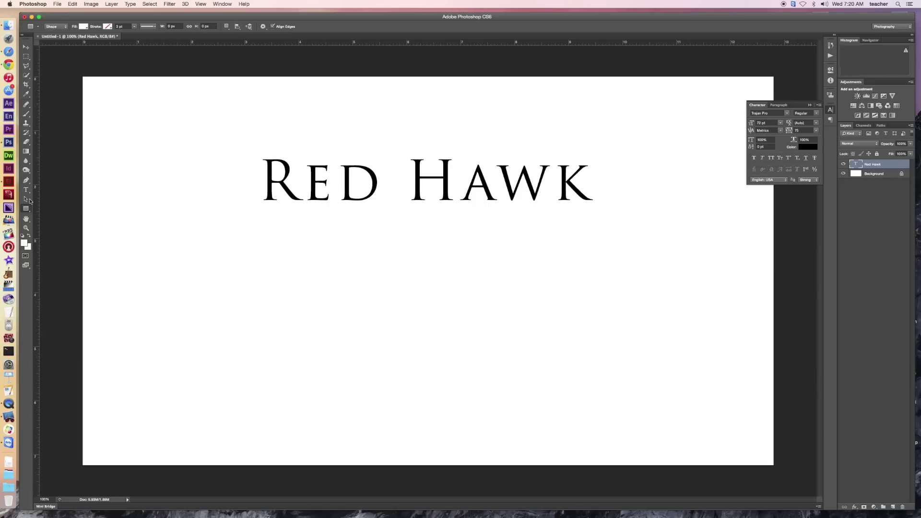
pyautogui.click(84, 27)
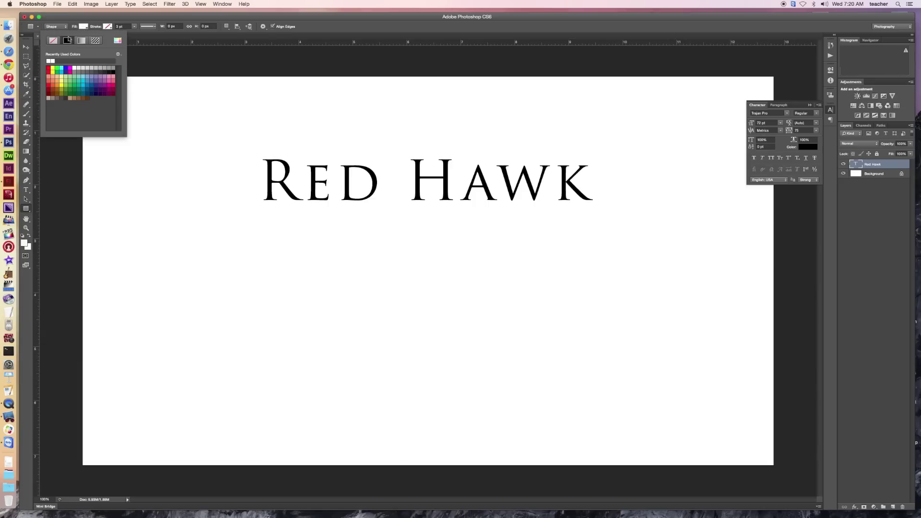
pyautogui.click(113, 72)
pyautogui.click(241, 225)
pyautogui.moveTo(244, 223); pyautogui.dragTo(609, 229)
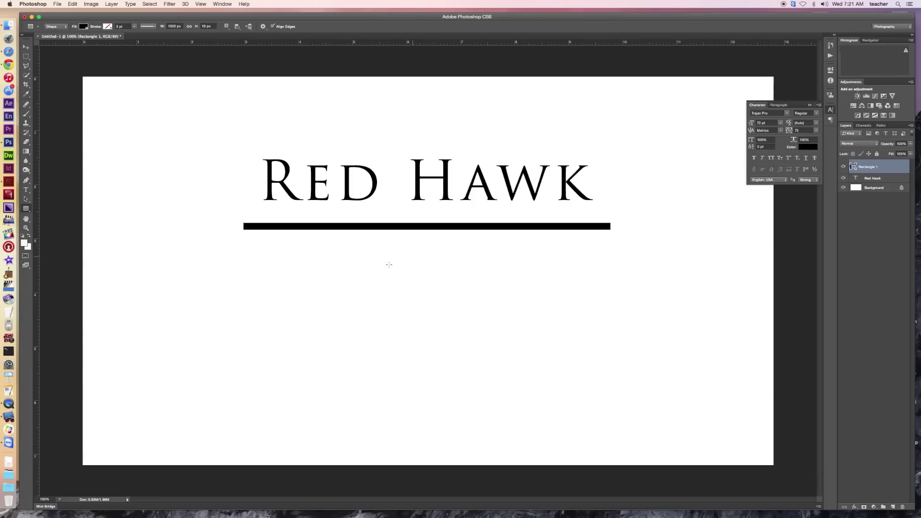
pyautogui.click(27, 191)
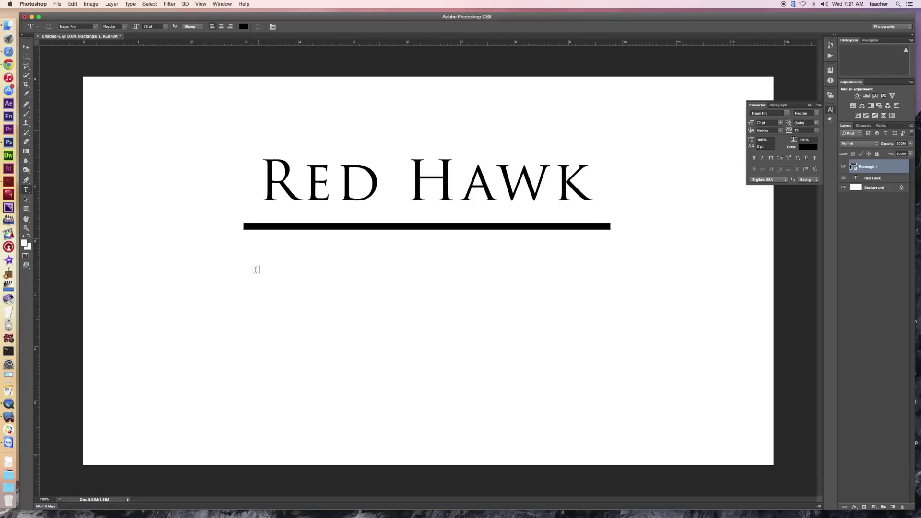
# - Type 'MEDIA' below the bar, stretch it horizontally and set tracking to 100
pyautogui.click(264, 273)
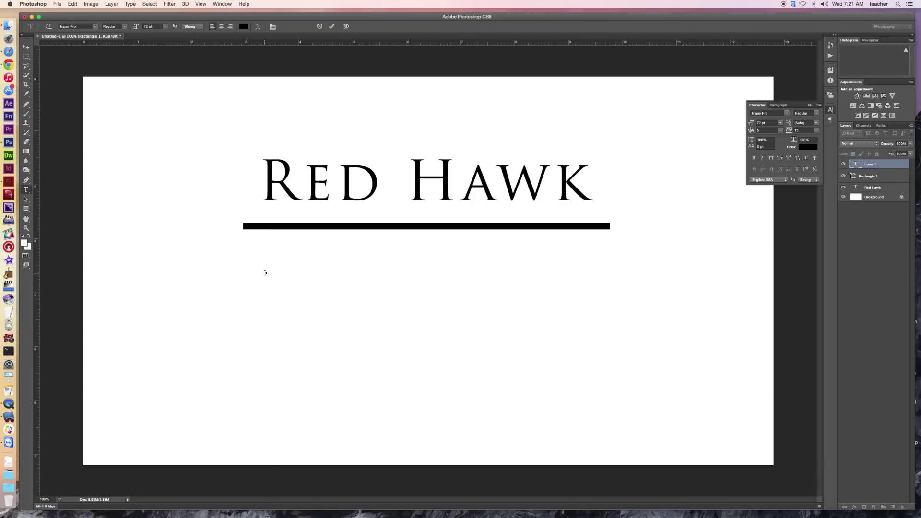
pyautogui.write('MEDIA')
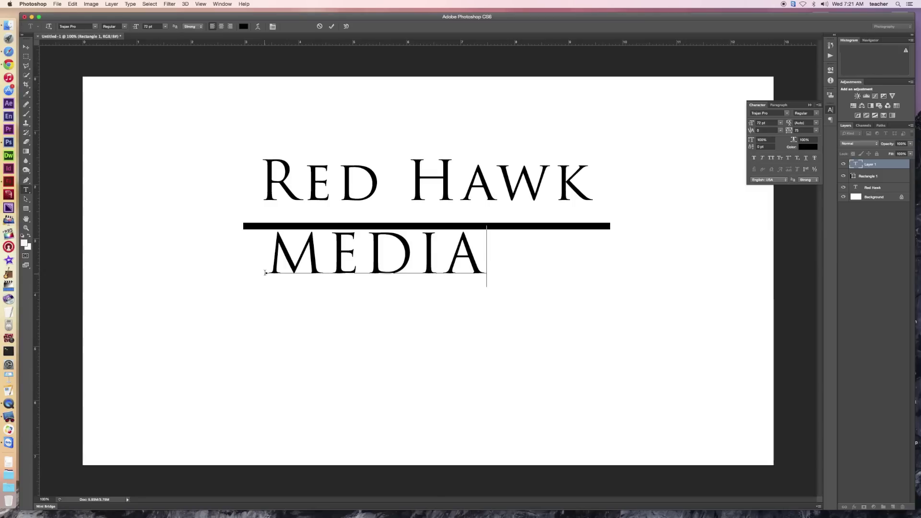
pyautogui.doubleClick(368, 255)
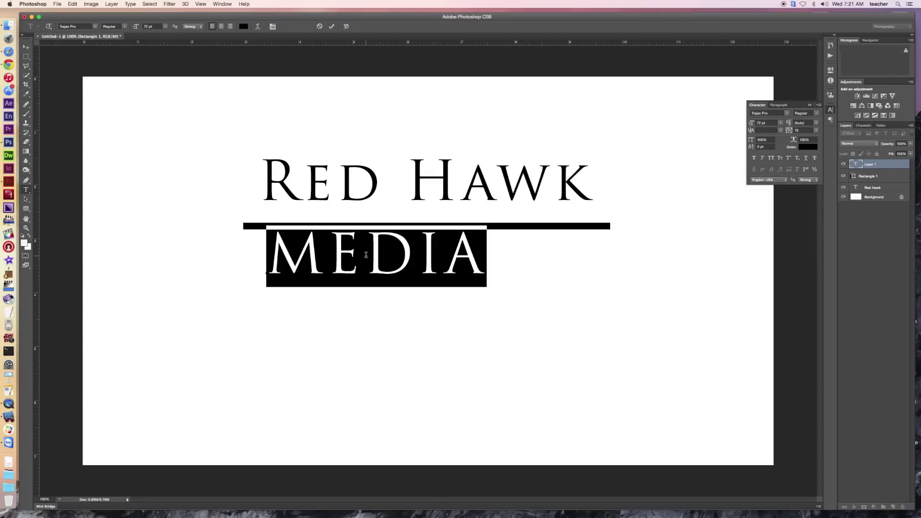
pyautogui.moveTo(794, 140); pyautogui.dragTo(808, 142)
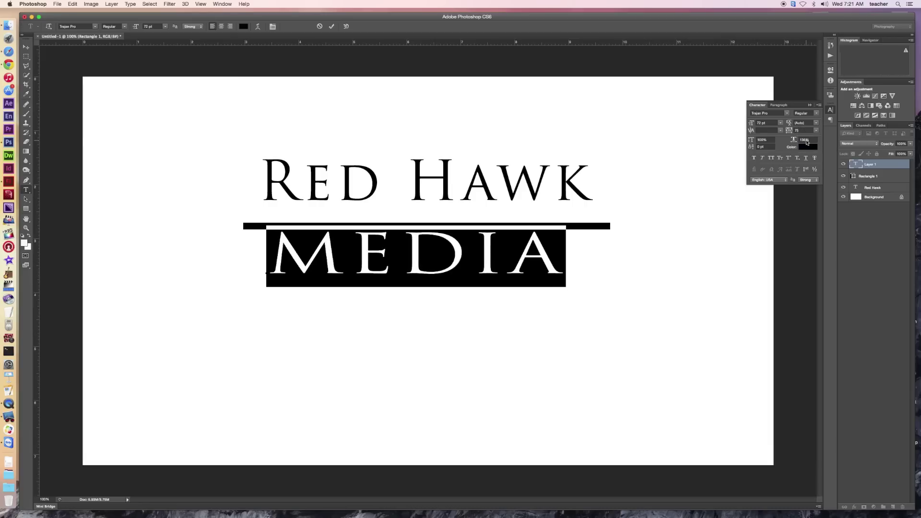
pyautogui.click(817, 130)
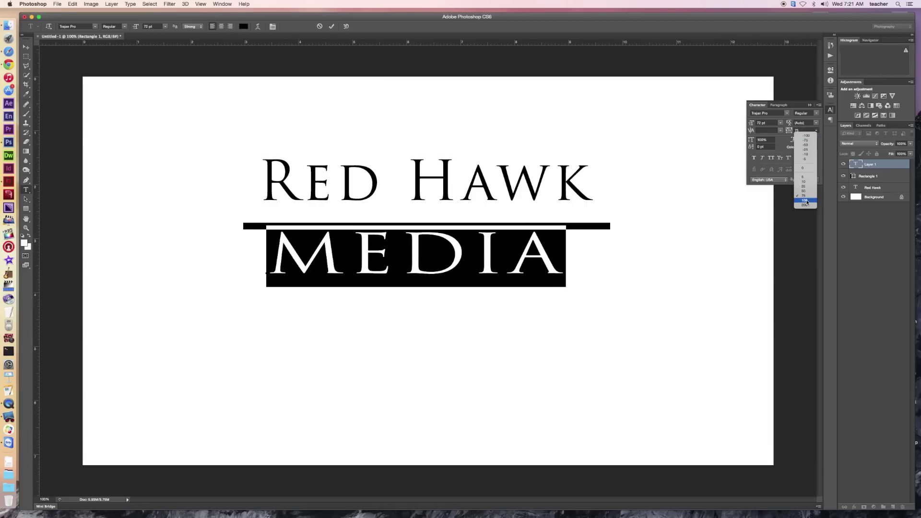
pyautogui.click(810, 204)
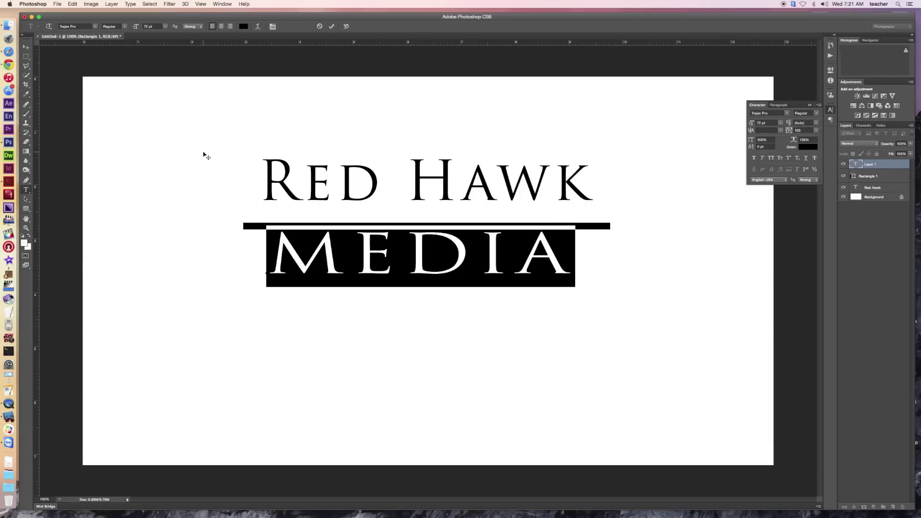
# - Move the MEDIA text down so it sits just below the bar
pyautogui.click(26, 47)
pyautogui.moveTo(427, 263); pyautogui.dragTo(426, 292)
pyautogui.moveTo(428, 289); pyautogui.dragTo(427, 290)
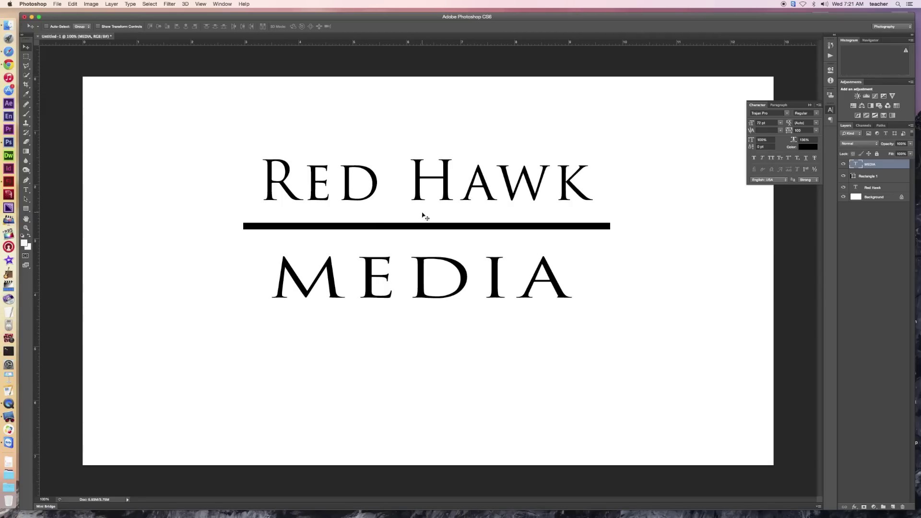
pyautogui.rightClick(893, 166)
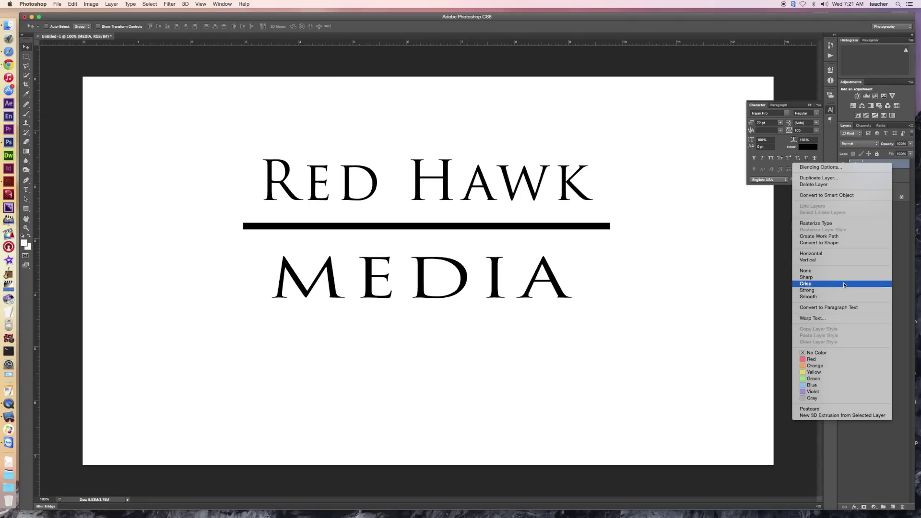
# - Convert the MEDIA and Red Hawk type layers to shapes, then select them with Rectangle 1
pyautogui.click(836, 244)
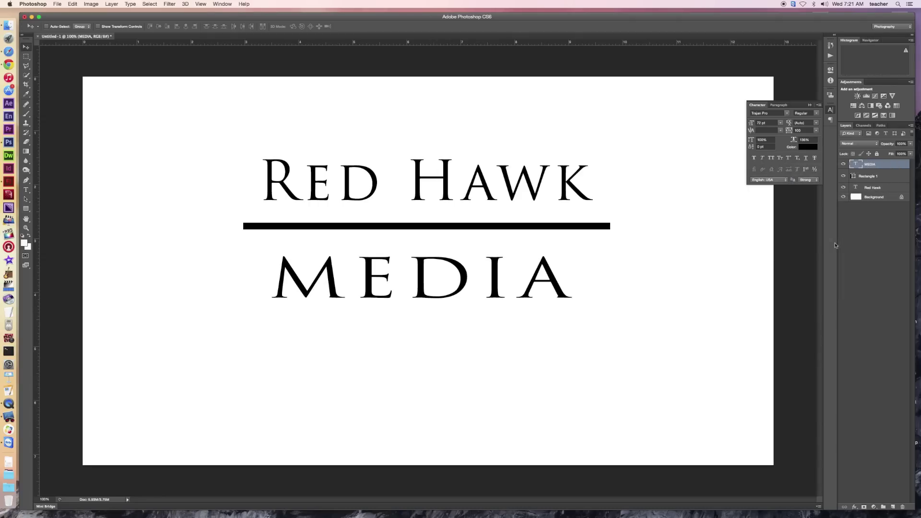
pyautogui.click(882, 192)
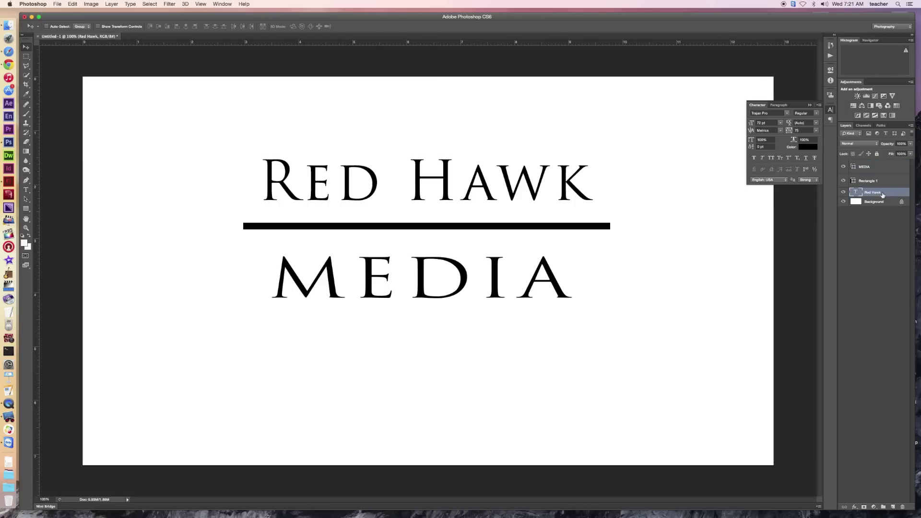
pyautogui.rightClick(883, 193)
pyautogui.click(822, 273)
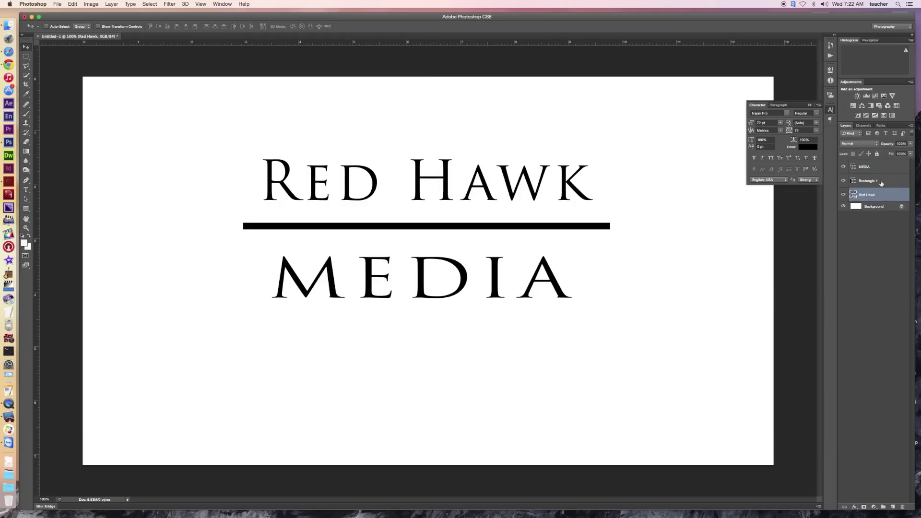
pyautogui.keyDown('shift'); pyautogui.click(883, 169); pyautogui.keyUp('shift')
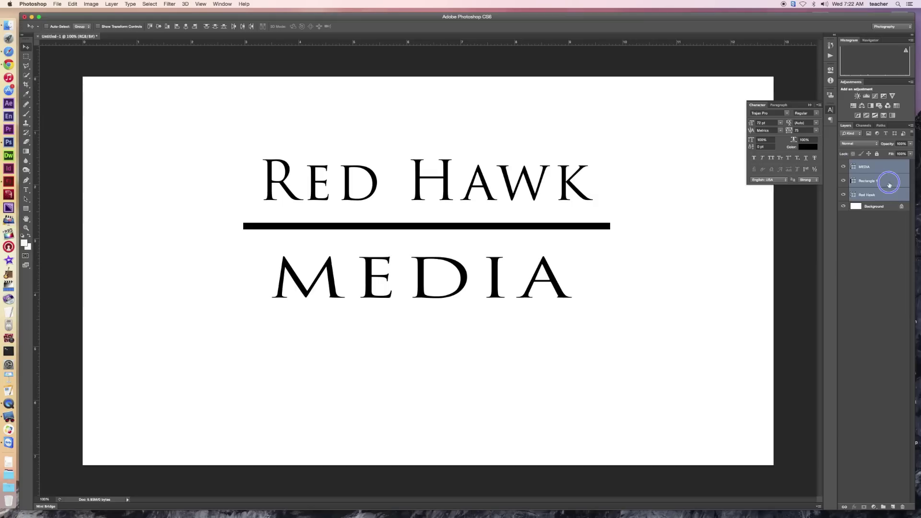
# - Apply Merge Shapes to the Red Hawk, bar and MEDIA layers
pyautogui.rightClick(888, 185)
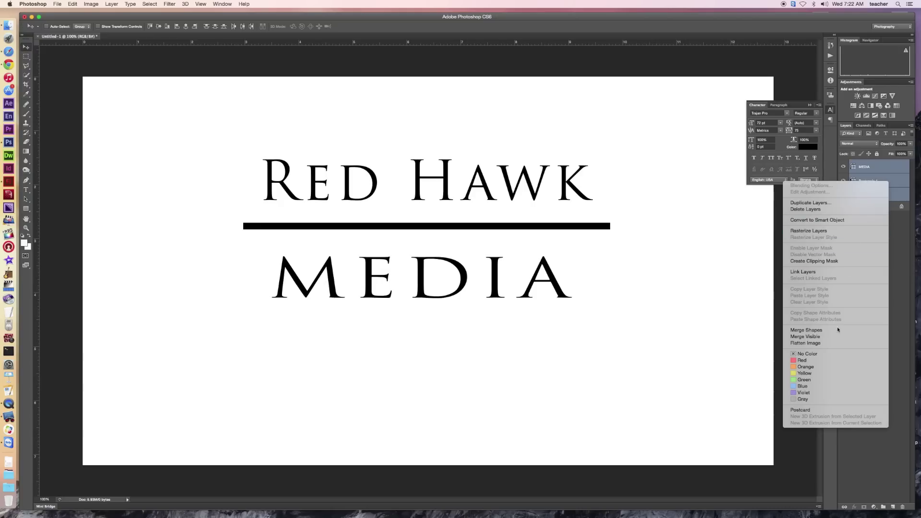
pyautogui.click(816, 330)
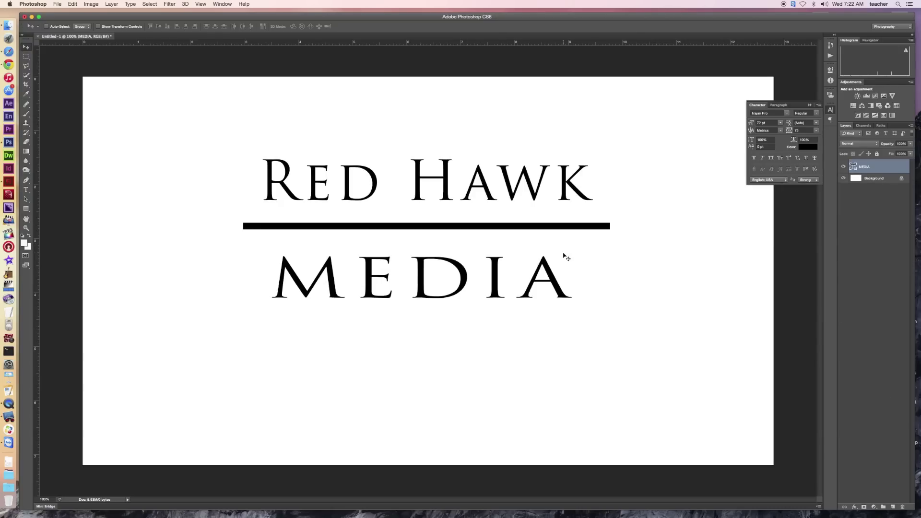
pyautogui.rightClick(889, 169)
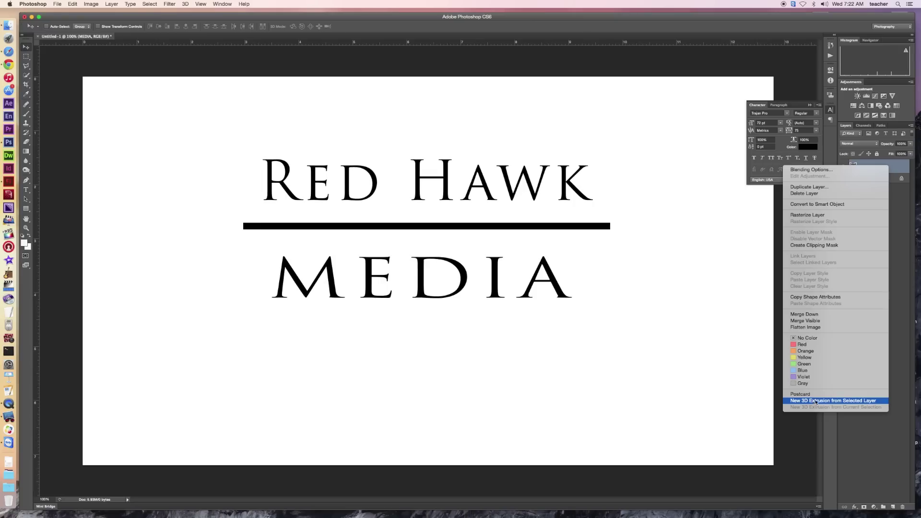
# - Make a New 3D Extrusion from the merged MEDIA layer and accept the 3D workspace
pyautogui.click(809, 401)
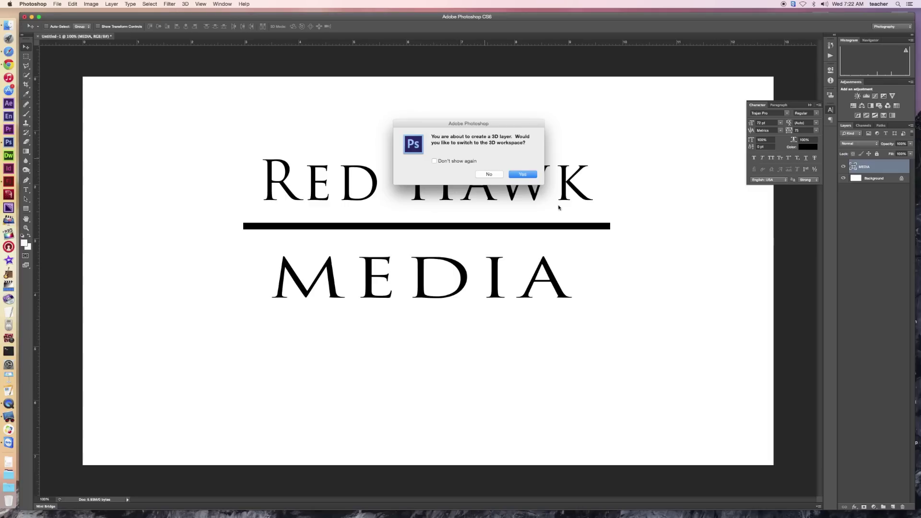
pyautogui.click(524, 175)
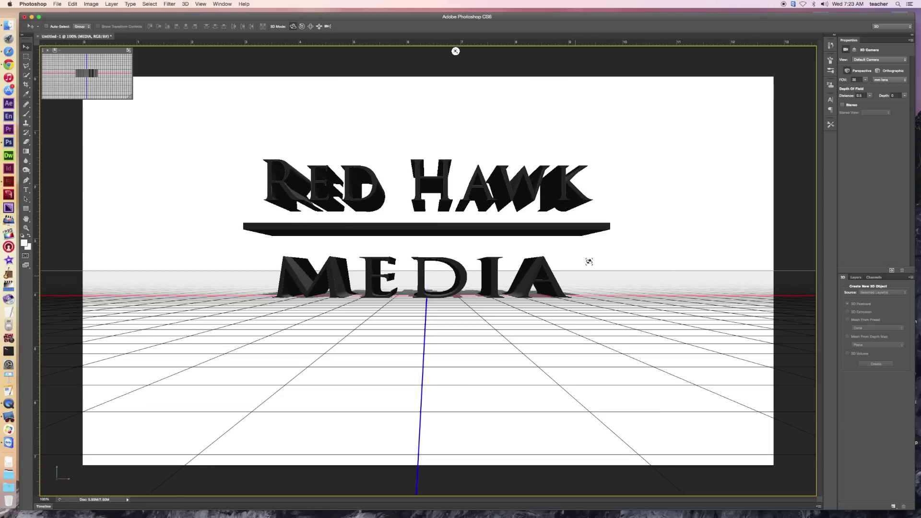
pyautogui.click(855, 278)
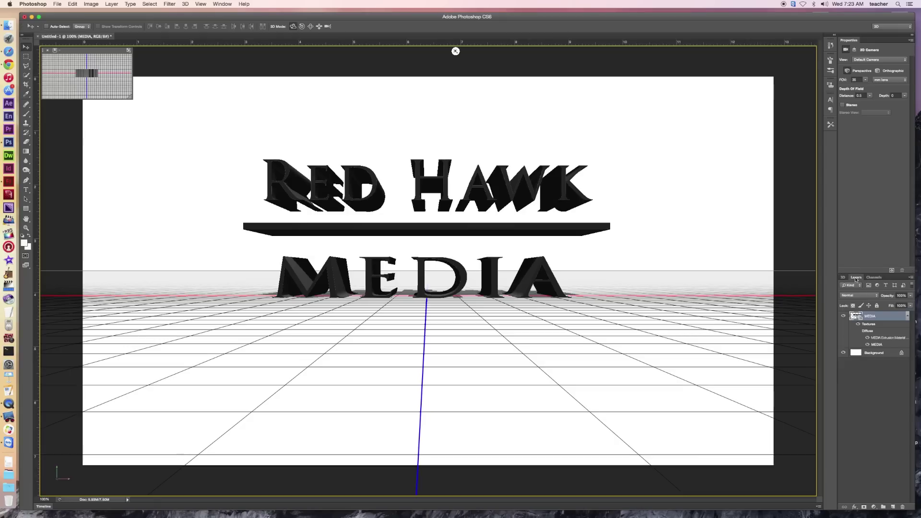
# - Convert the white Background layer into a 3D postcard
pyautogui.click(875, 353)
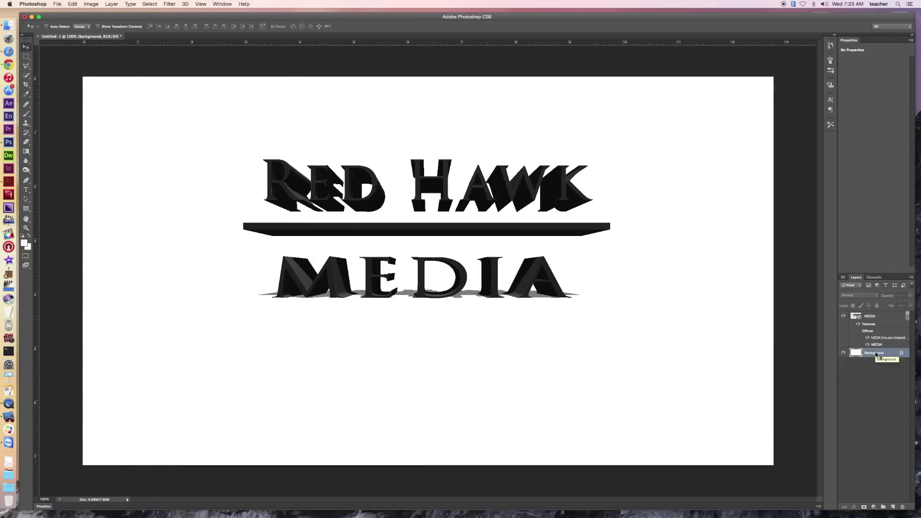
pyautogui.rightClick(876, 355)
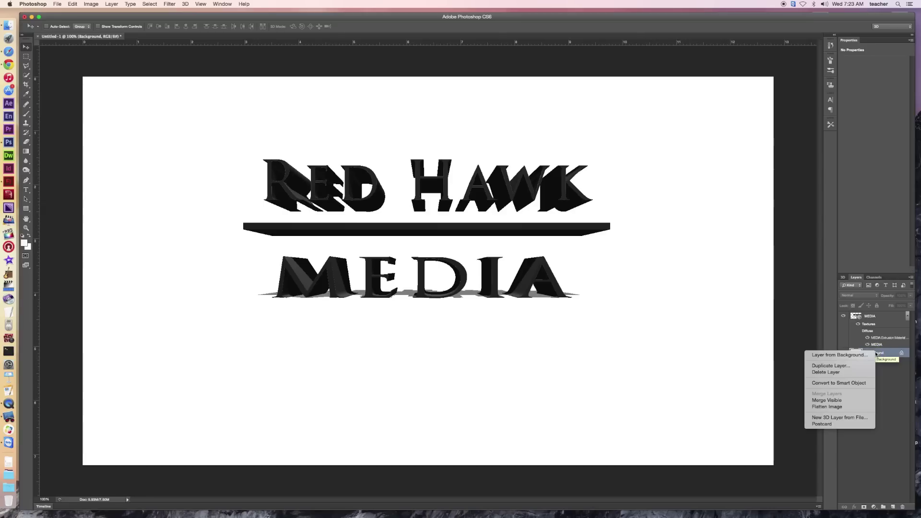
pyautogui.click(822, 425)
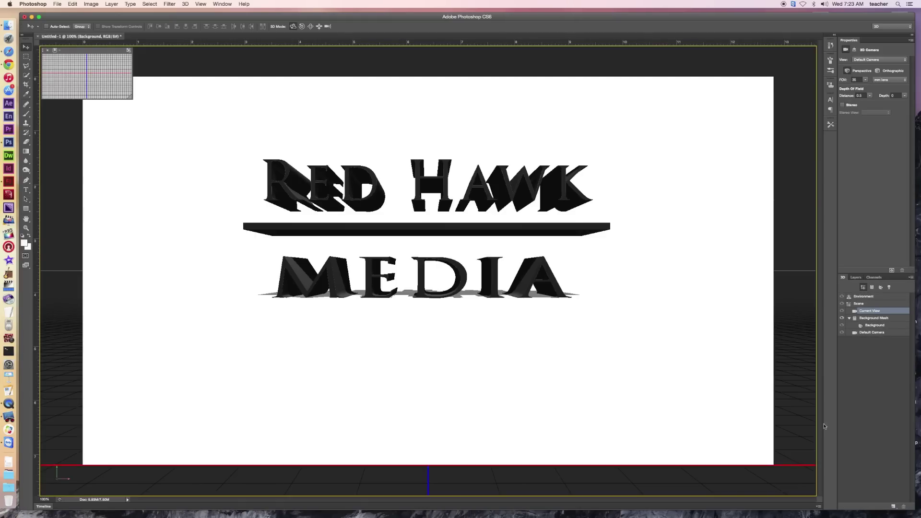
# - Select the MEDIA 3D text layer and open its Extrusion Material texture for editing
pyautogui.click(856, 277)
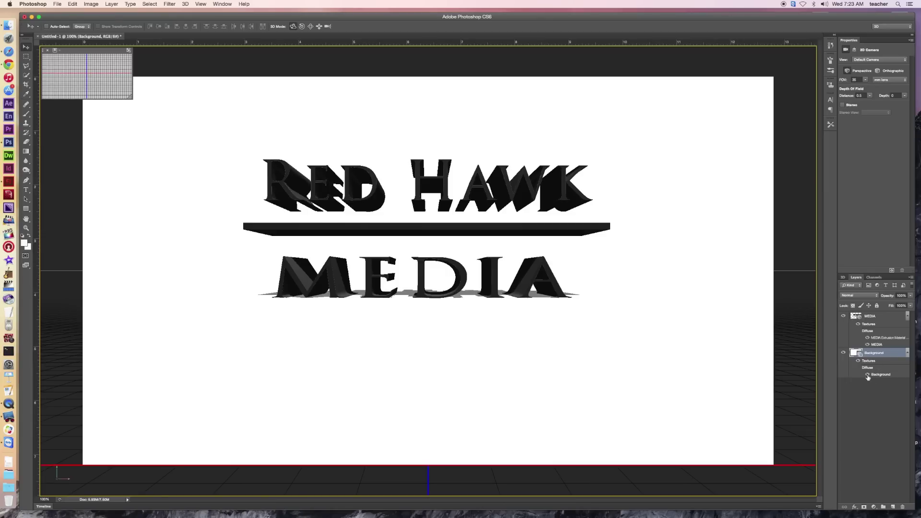
pyautogui.click(875, 317)
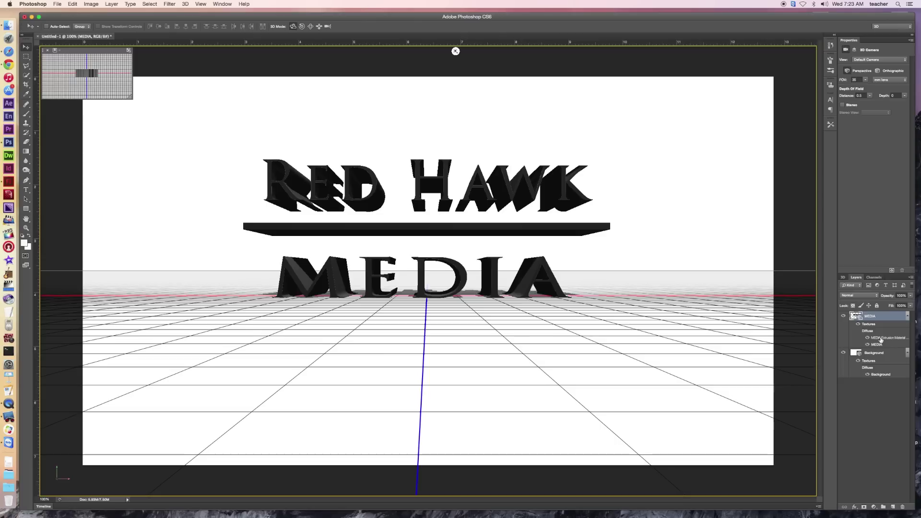
pyautogui.moveTo(882, 339)
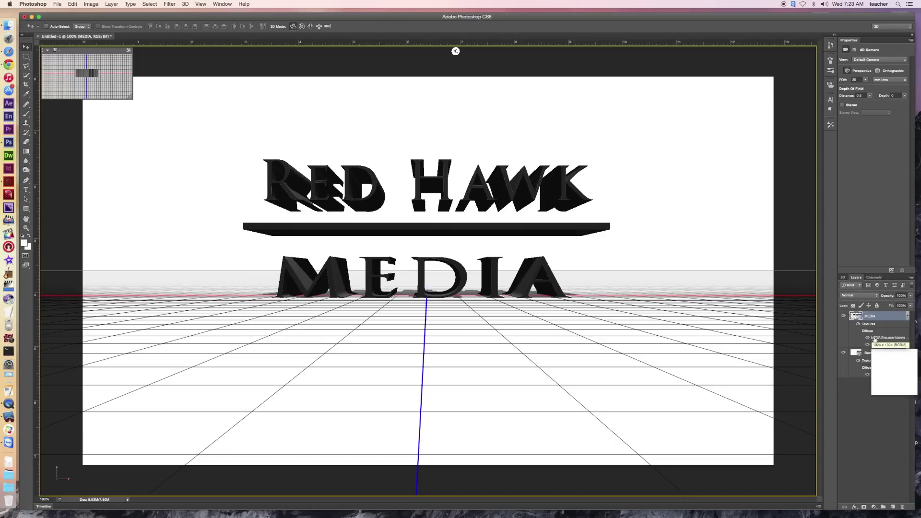
pyautogui.doubleClick(877, 339)
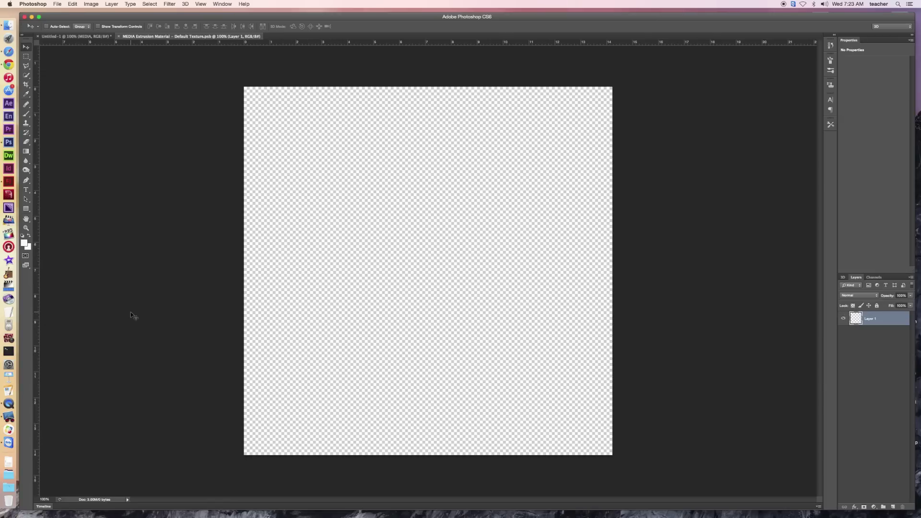
# - Fill the texture's Layer 1 with bright red and return to the Red Hawk Media document
pyautogui.click(25, 243)
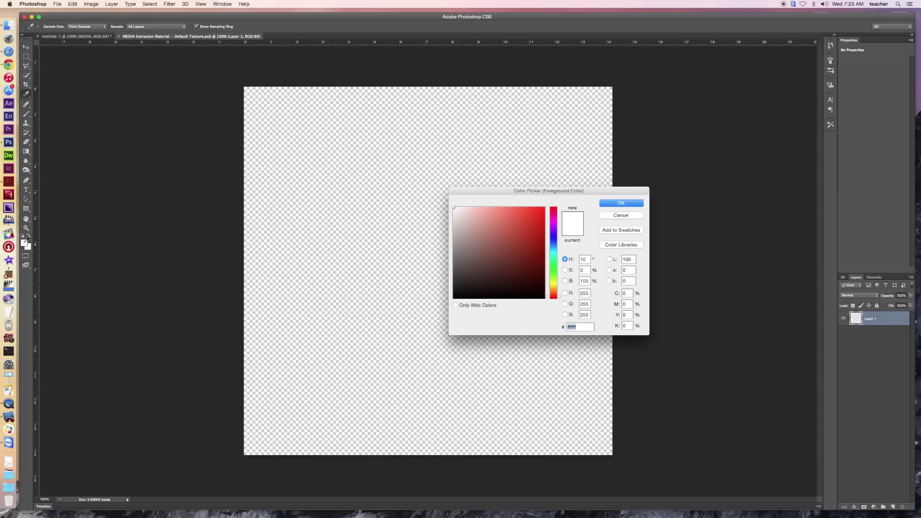
pyautogui.click(539, 212)
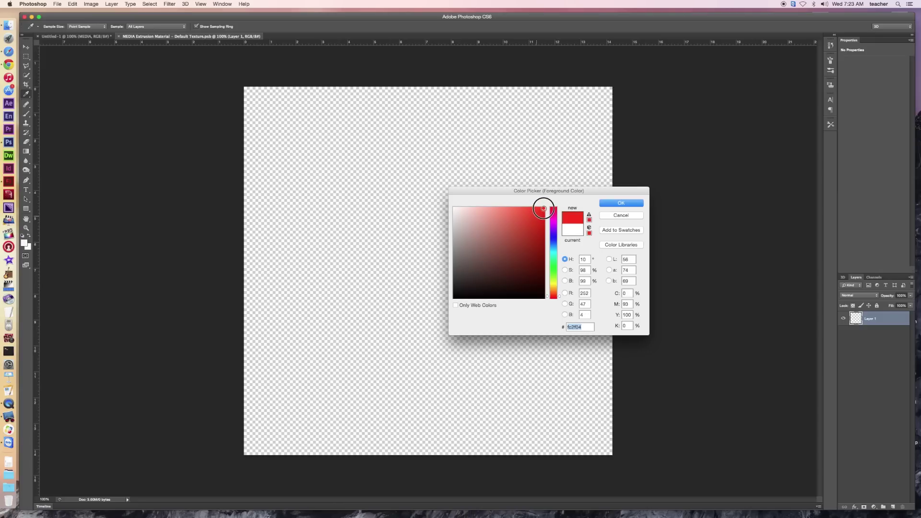
pyautogui.click(622, 204)
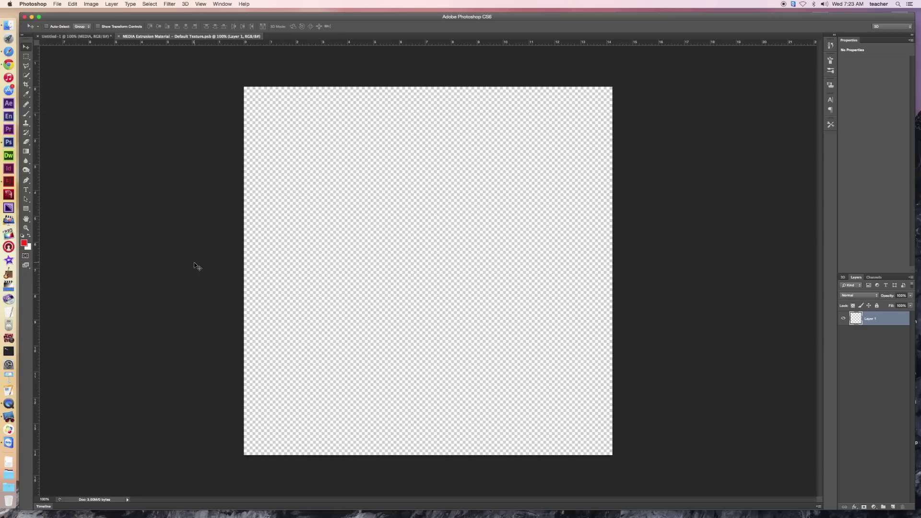
pyautogui.hotkey('alt', 'BackSpace')
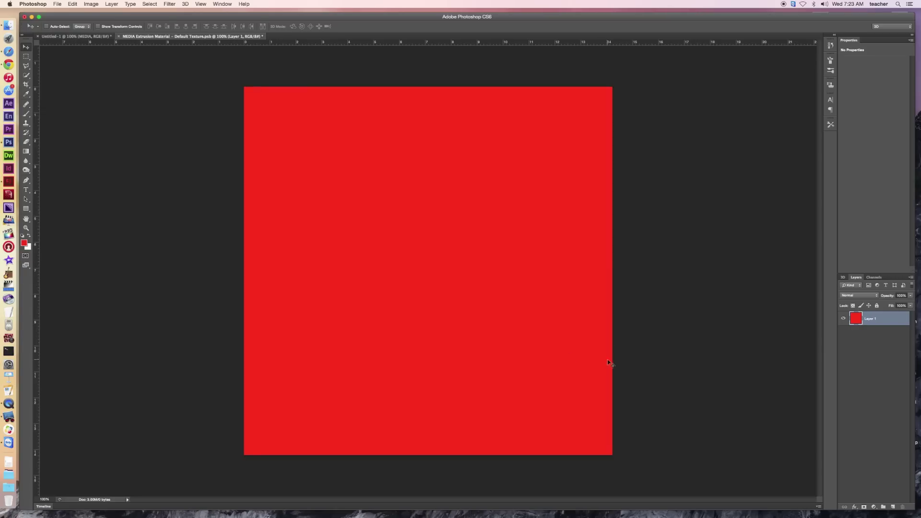
pyautogui.click(82, 38)
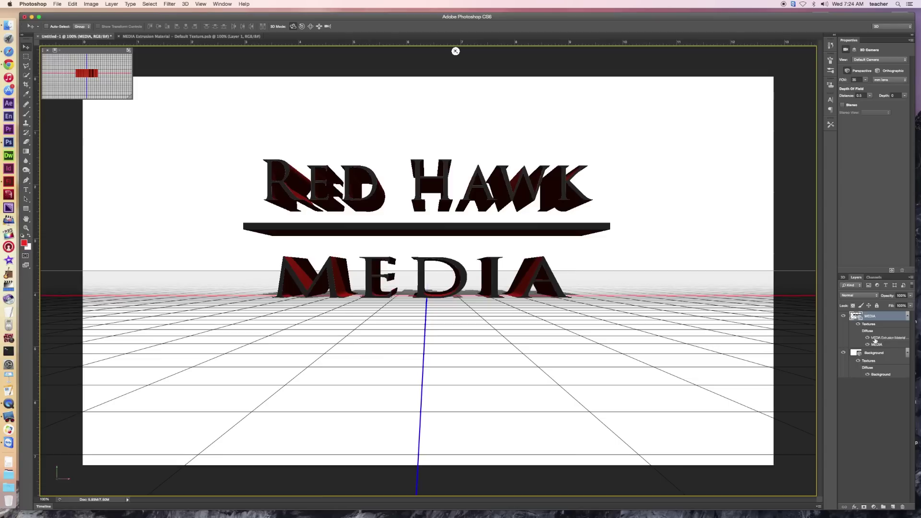
# - Show the 3D scene tree and select the MEDIA Front Inflation Material
pyautogui.moveTo(875, 340)
pyautogui.click(843, 278)
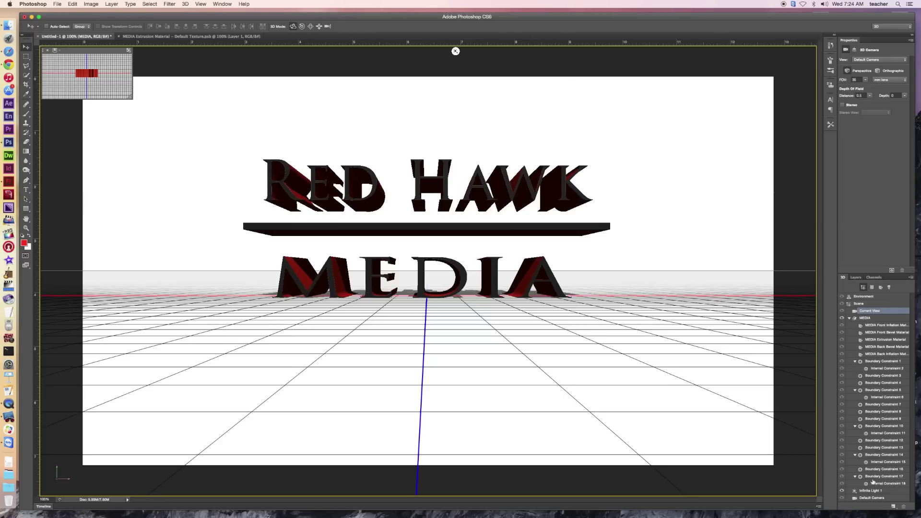
pyautogui.click(874, 326)
# - Set the MEDIA front material to about 9% shine, 1% reflection and 20% bump
pyautogui.doubleClick(874, 326)
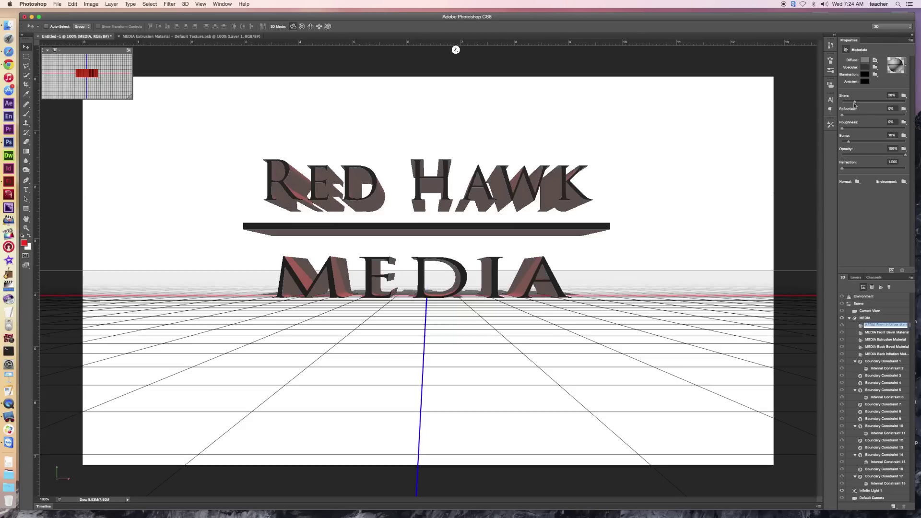
pyautogui.moveTo(854, 104); pyautogui.dragTo(857, 102)
pyautogui.moveTo(858, 102)
pyautogui.mouseDown()
pyautogui.moveTo(867, 102)
pyautogui.moveTo(849, 116)
pyautogui.mouseUp()
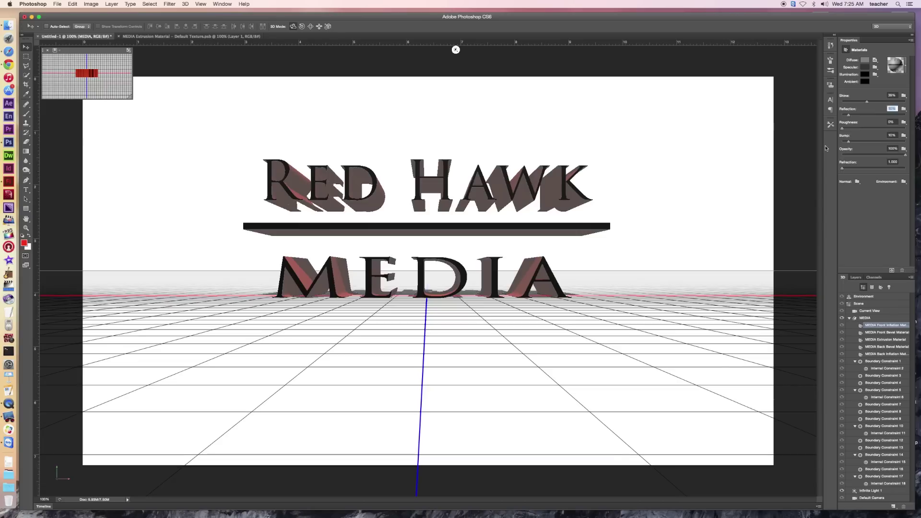
pyautogui.moveTo(849, 116); pyautogui.dragTo(843, 116)
pyautogui.moveTo(866, 102); pyautogui.dragTo(853, 103)
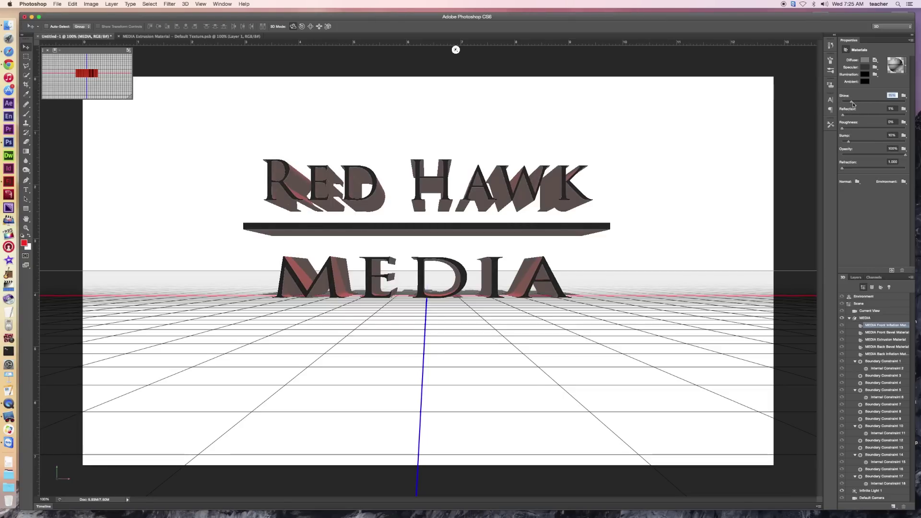
pyautogui.moveTo(853, 103); pyautogui.dragTo(845, 103)
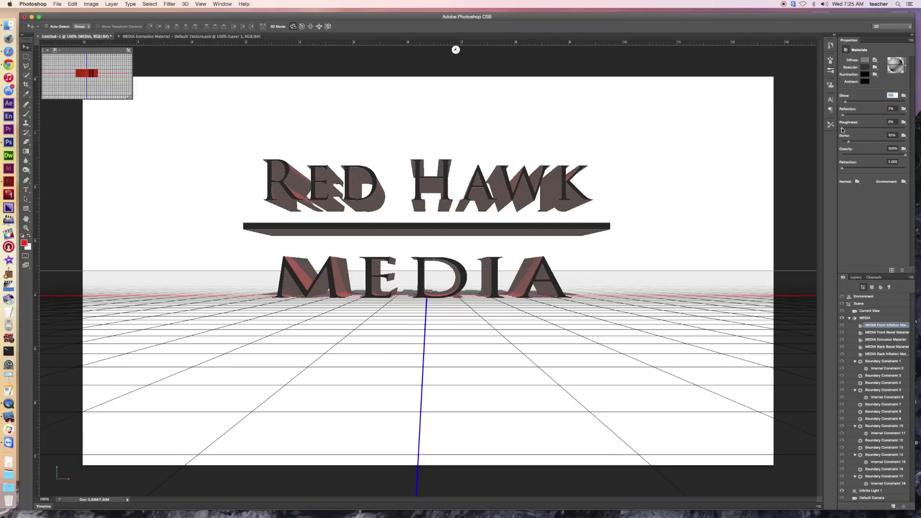
pyautogui.moveTo(850, 144); pyautogui.dragTo(855, 143)
pyautogui.click(856, 277)
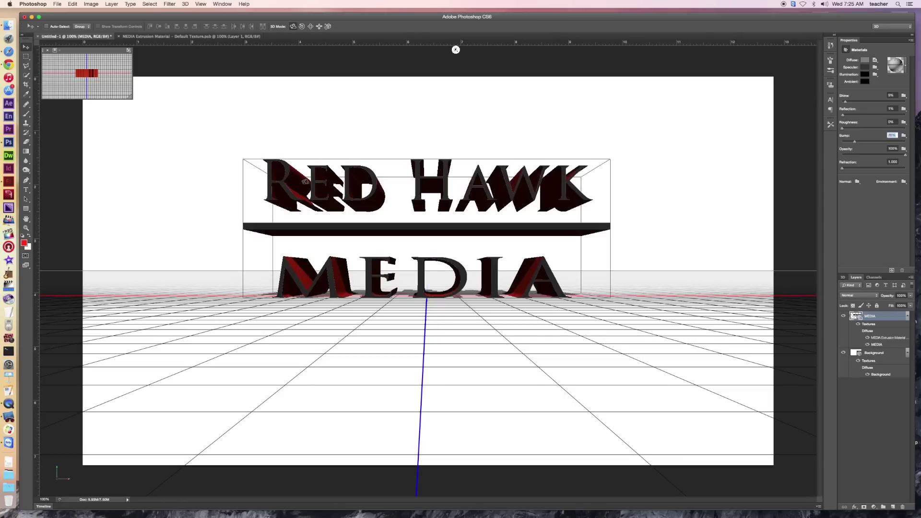
pyautogui.click(189, 5)
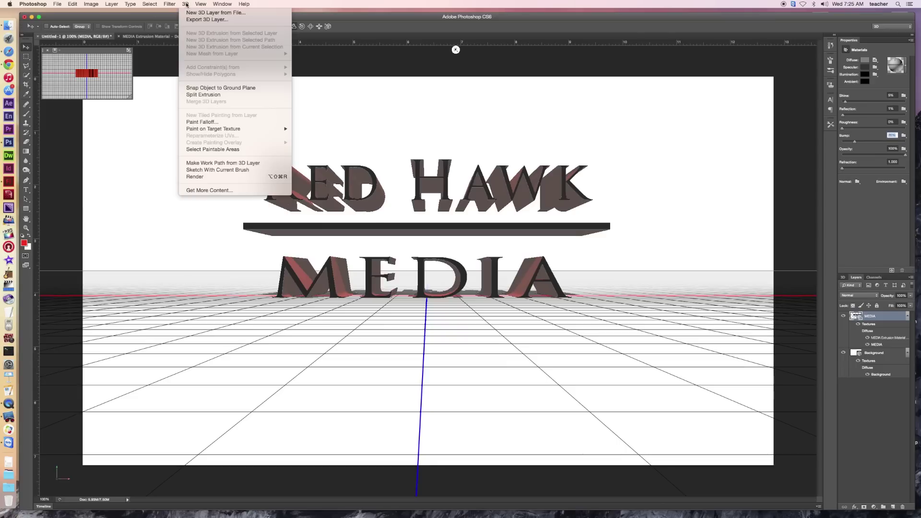
# - Render the RED HAWK MEDIA 3D scene with 3D > Render
pyautogui.click(187, 5)
pyautogui.click(186, 4)
pyautogui.click(211, 178)
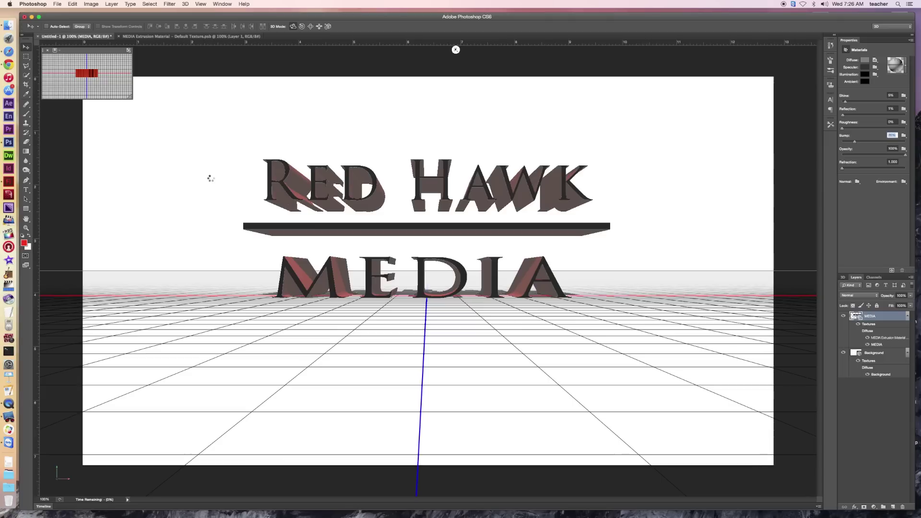